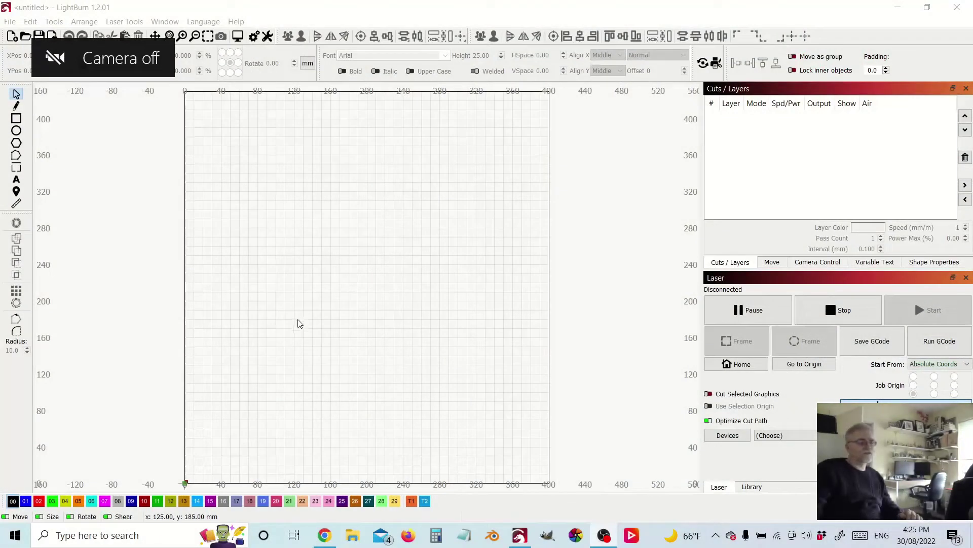
- Draw a 146 mm circle with the Ellipse tool near the top of the bed
left_click(16, 131)
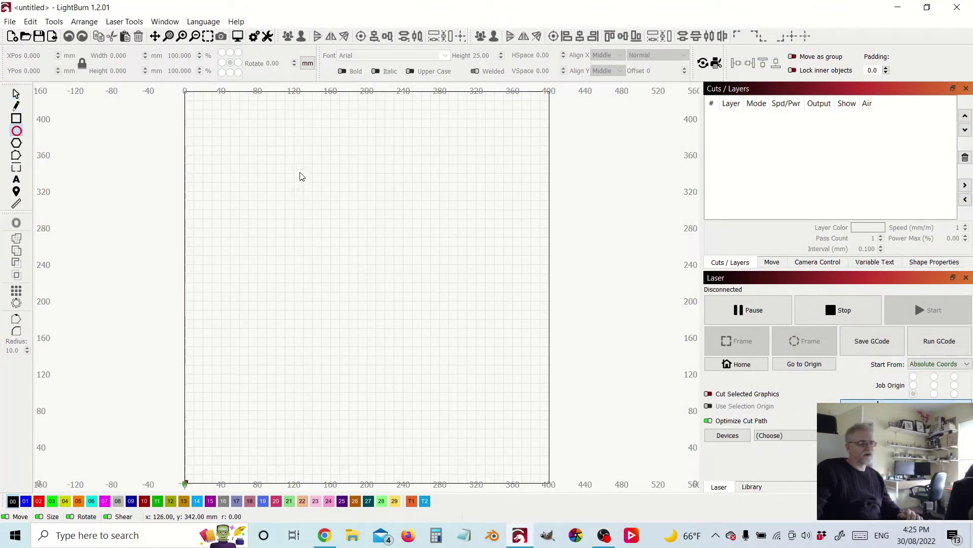
left_click_drag(300, 176, 366, 233)
key("Escape")
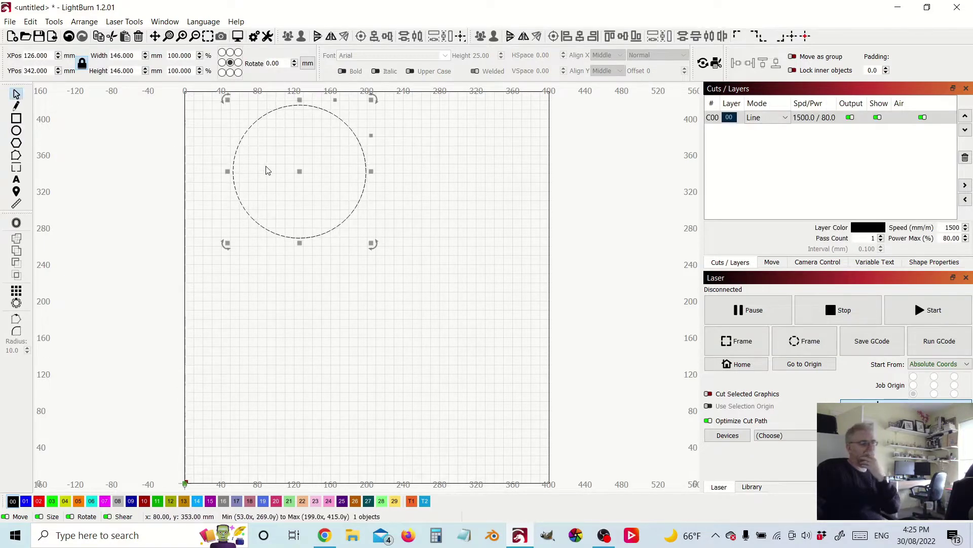
- Move the circle to the middle of the bed, around X 201, Y 240
left_click_drag(300, 175, 369, 269)
left_click(462, 179)
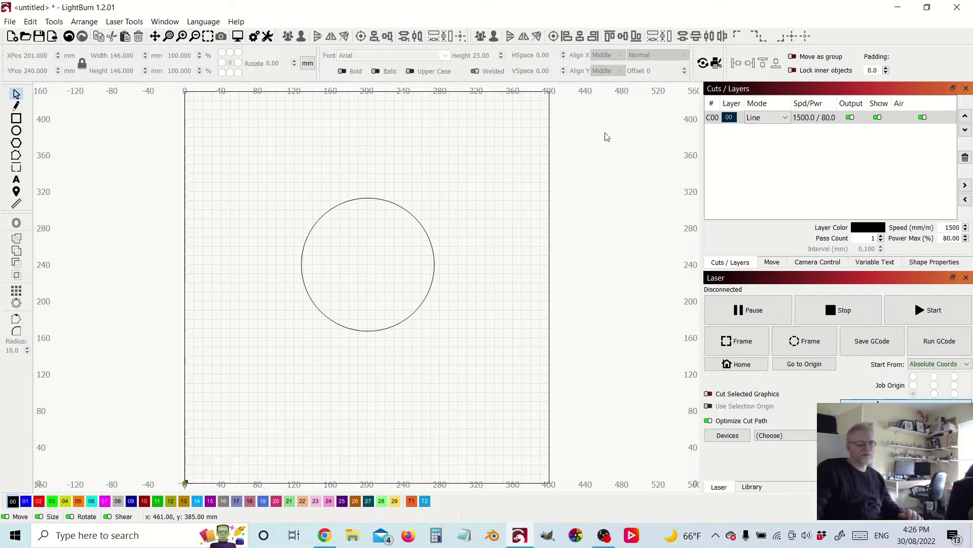
left_click(421, 224)
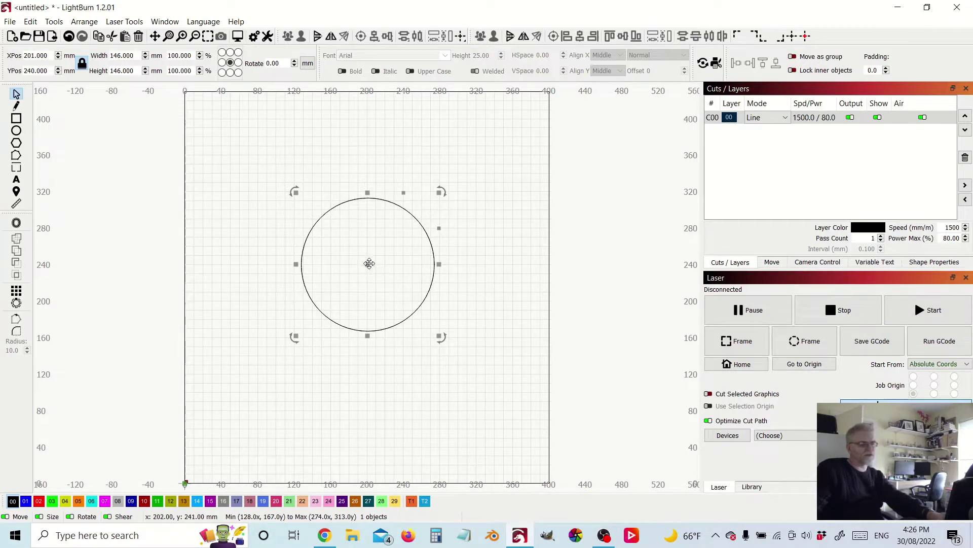
left_click_drag(369, 263, 424, 256)
- Undo the last move, then set layer C01 to Line mode with its display hidden
key("ctrl+z")
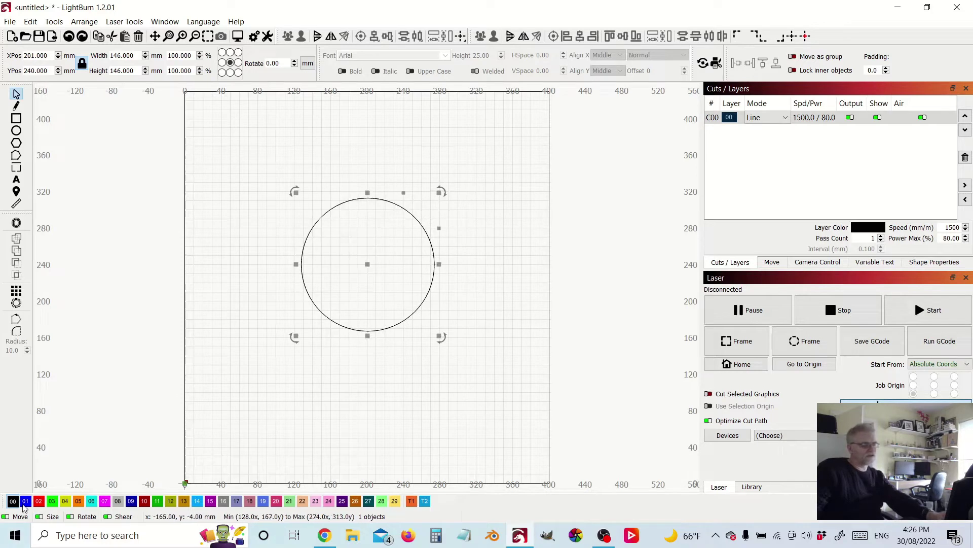
left_click(26, 501)
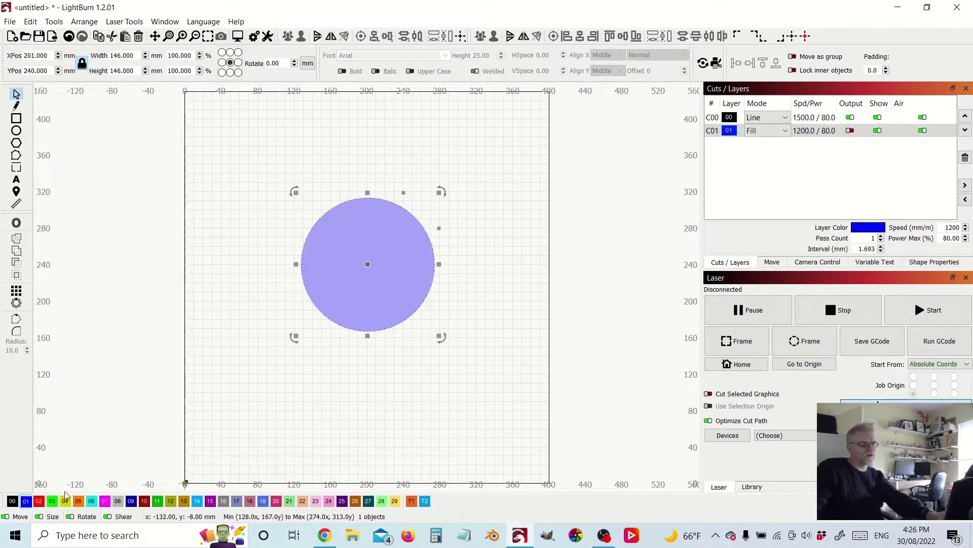
left_click(774, 131)
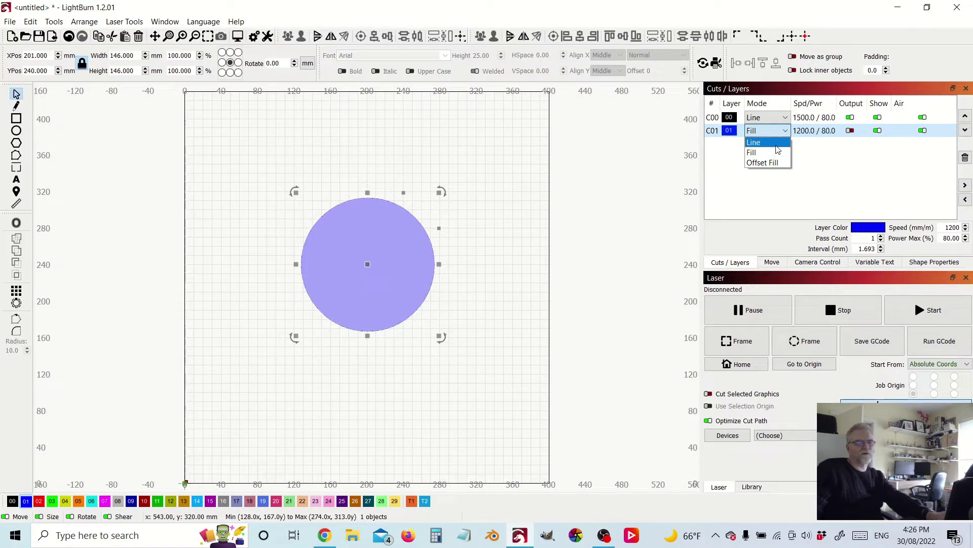
left_click(777, 144)
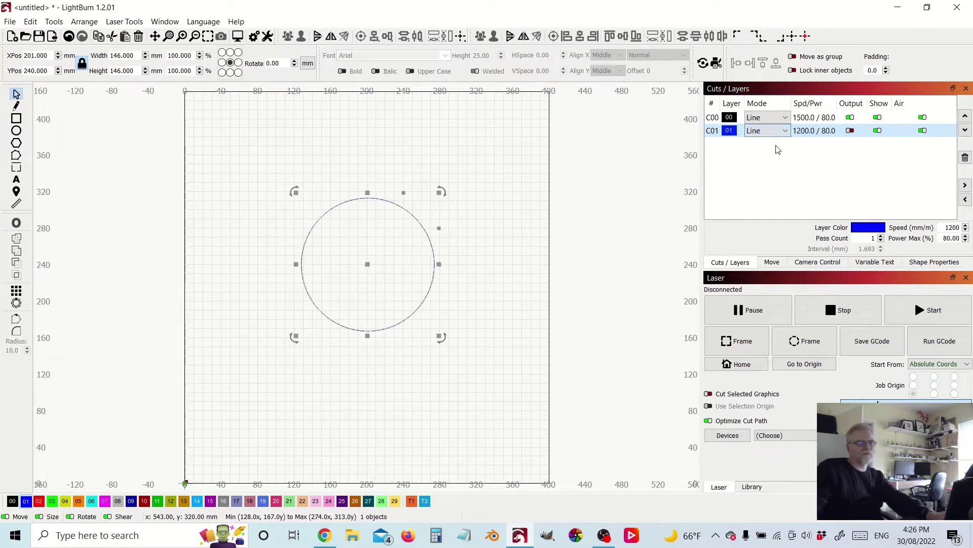
left_click(879, 130)
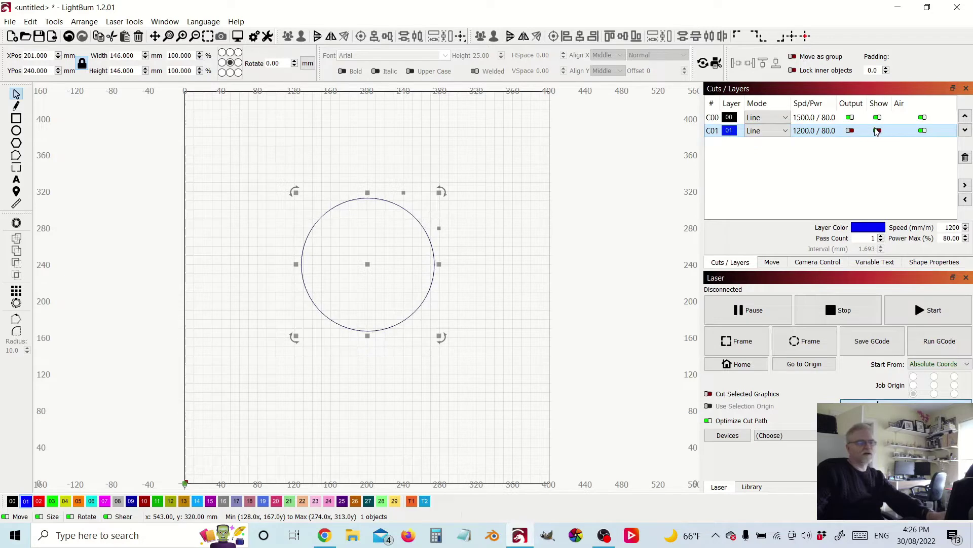
- Reselect the circle and apply an Edit menu command, leaving it on layer C00
left_click(457, 191)
left_click(412, 217)
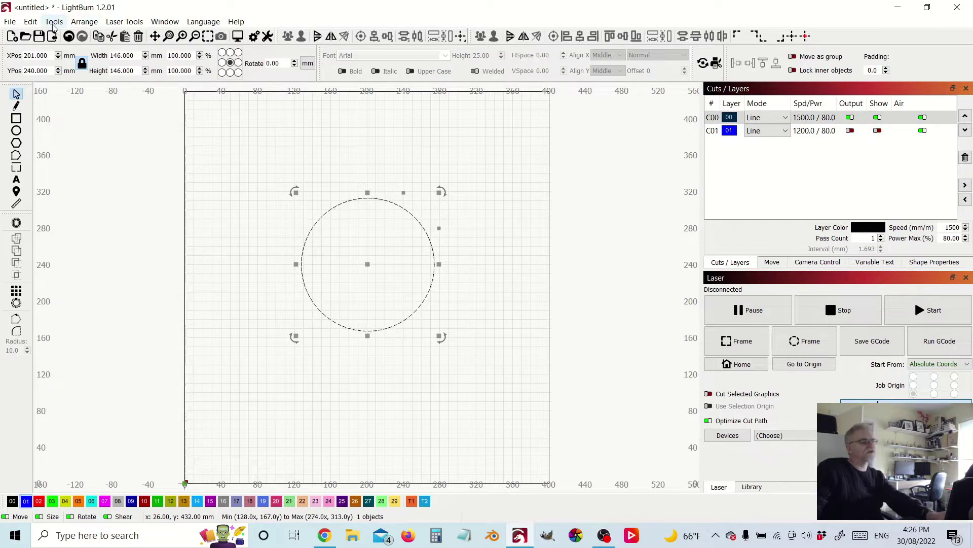
left_click(31, 22)
left_click(64, 175)
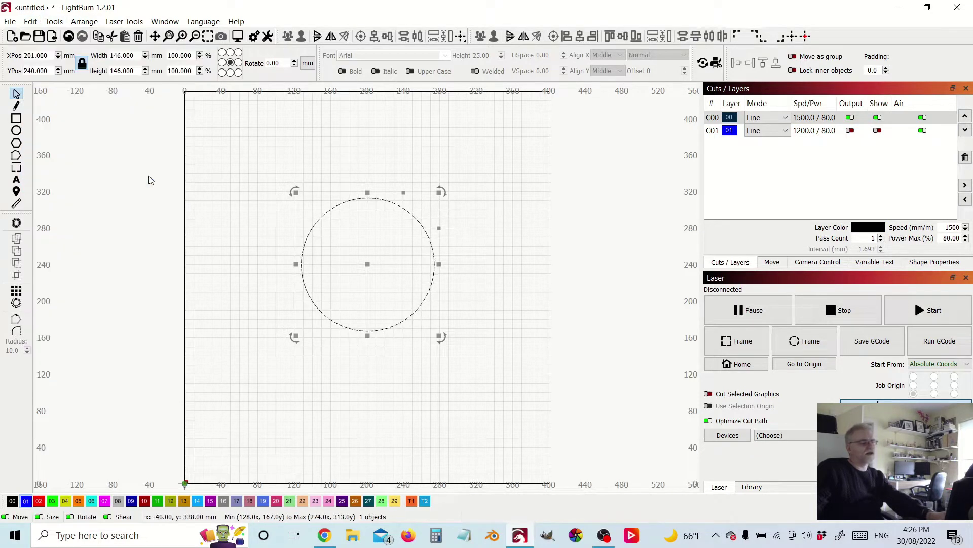
left_click(404, 167)
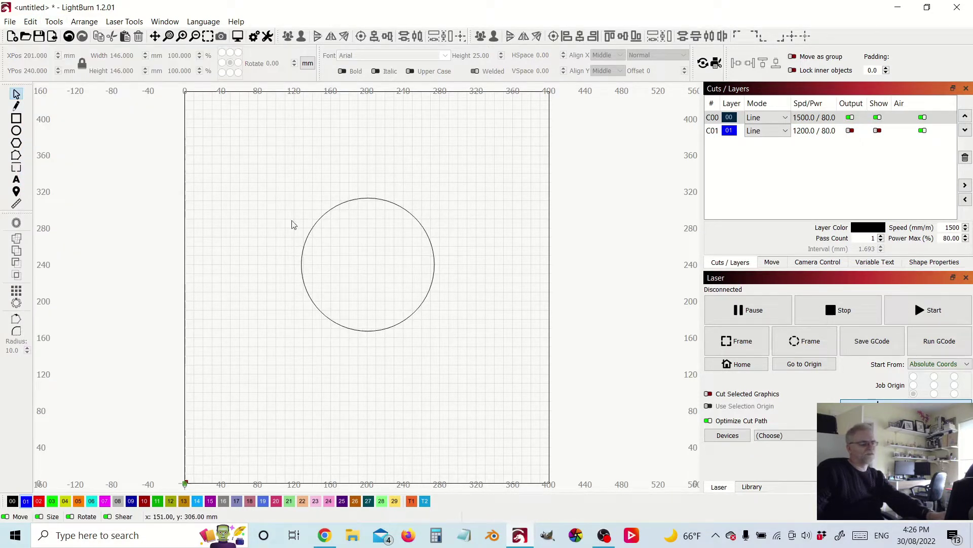
- Start a text entry below the circle and clear the stray spaces
left_click(17, 179)
left_click(252, 364)
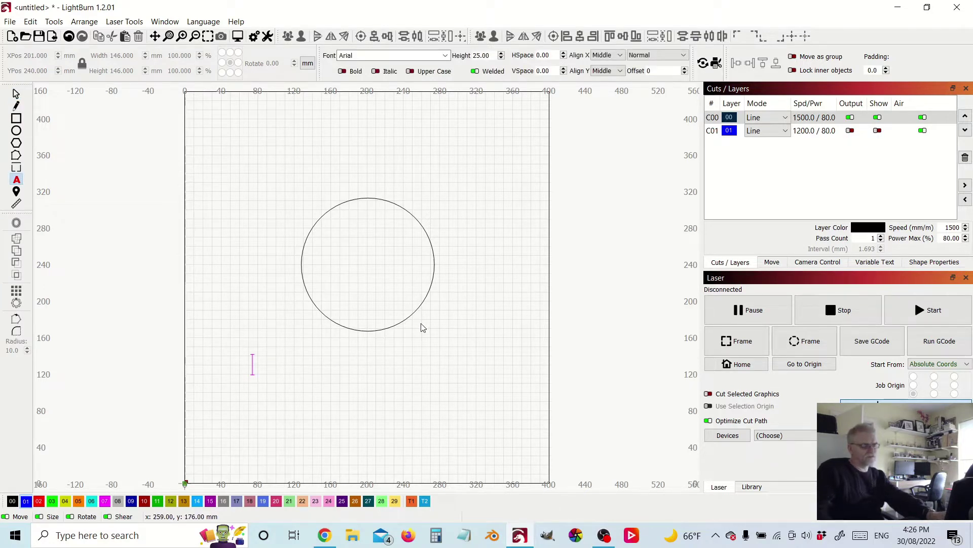
key("BackSpace")
key("BackSpace")
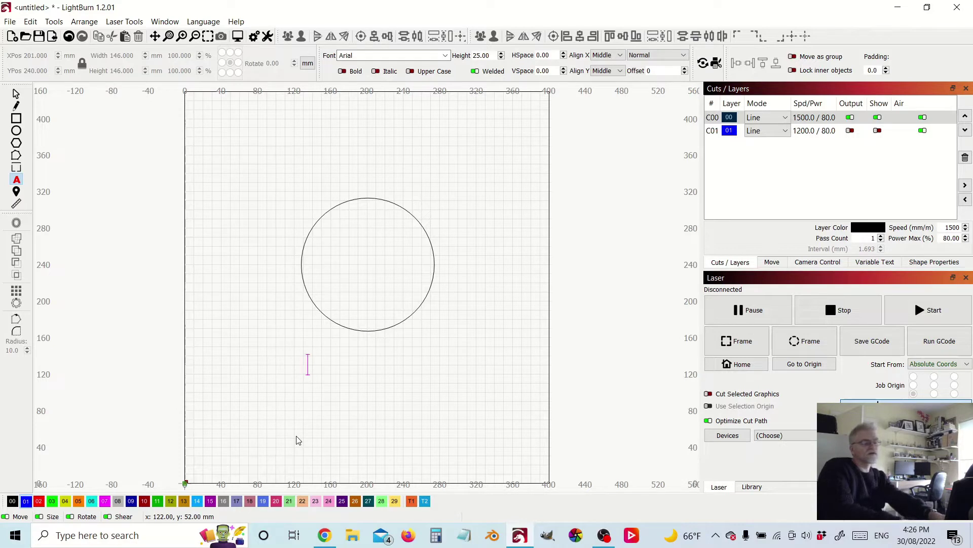
key("BackSpace")
key("BackSpace")
key("BackSpace")
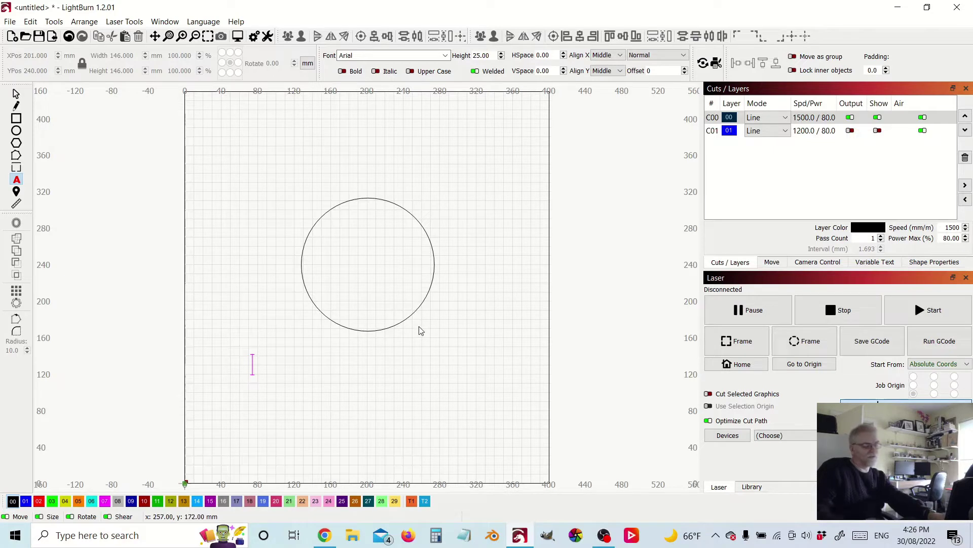
key("BackSpace")
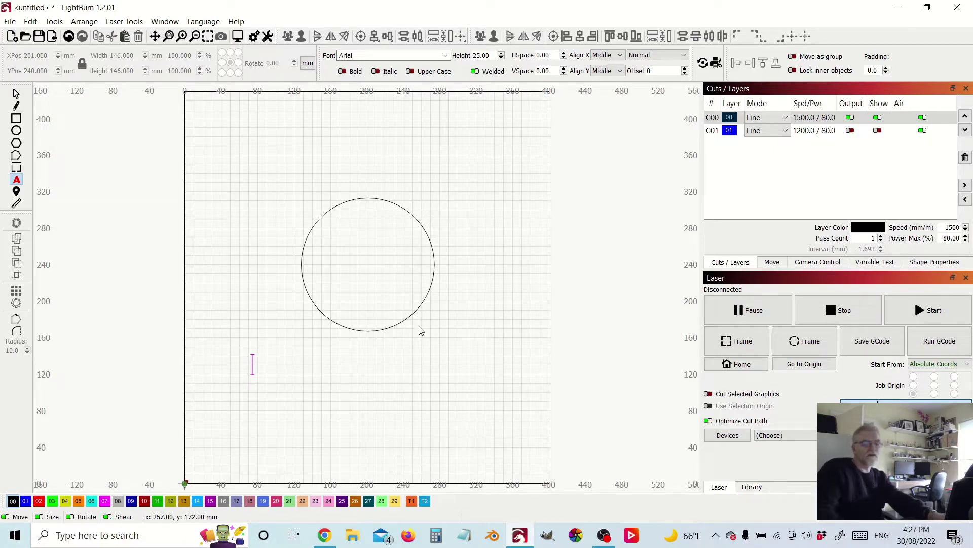
- Toggle layer C01's visibility and output and add placeholder text 'sdfsdf' below the circle
left_click(878, 132)
left_click(855, 133)
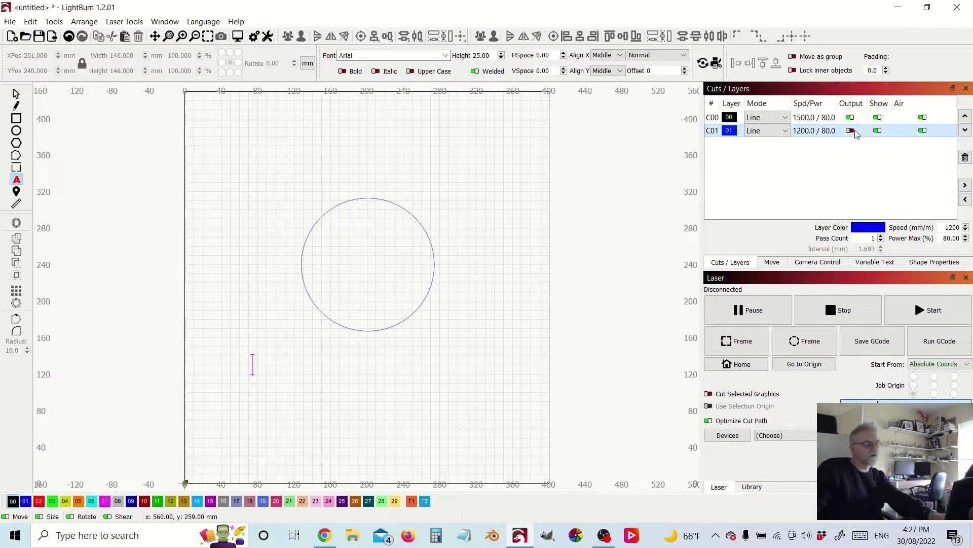
left_click(306, 380)
type("sdfsdf")
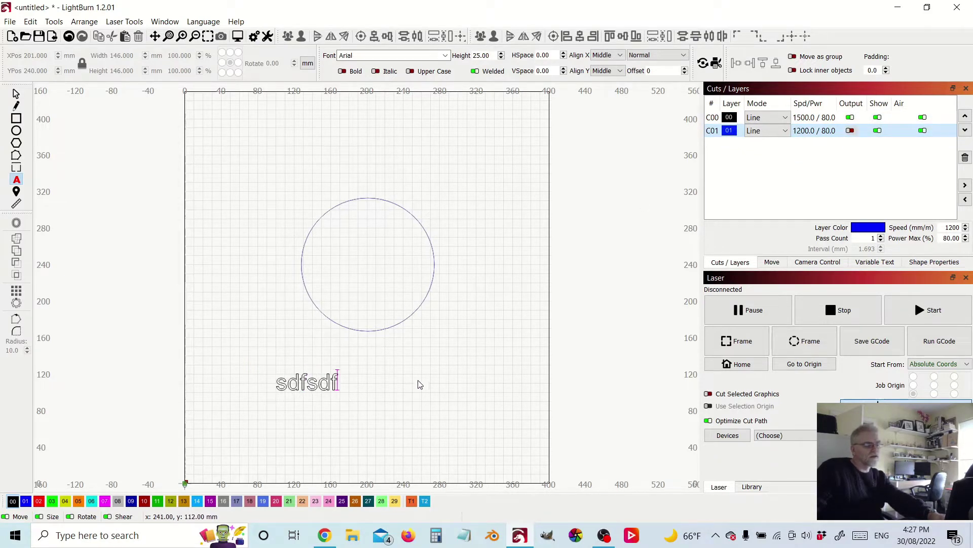
left_click(850, 131)
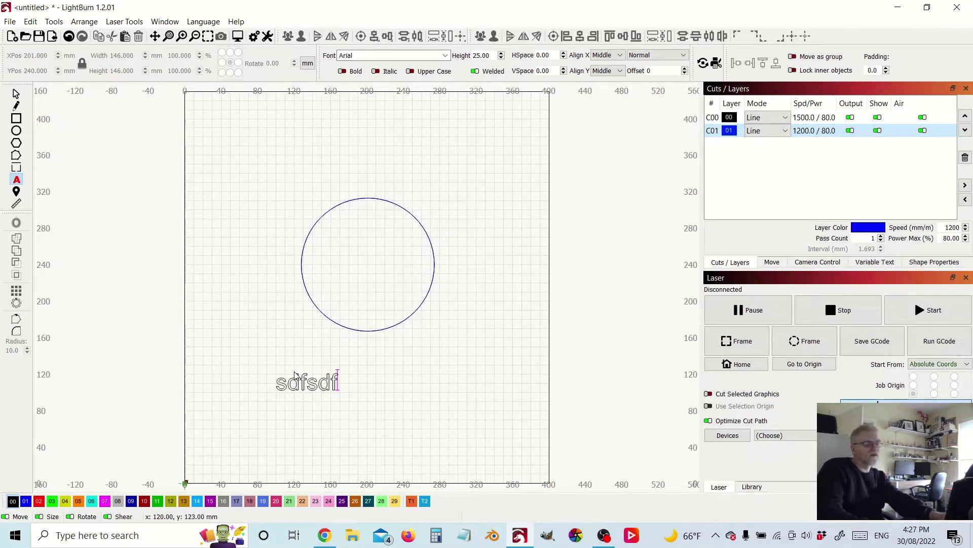
left_click(878, 131)
left_click(851, 130)
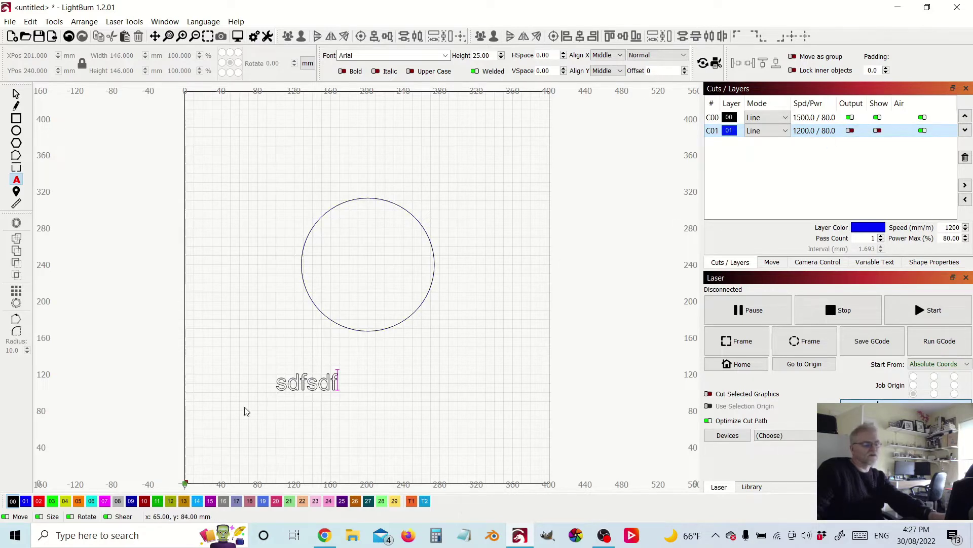
- Replace the placeholder with 'This is the text on the top' and lower its height to 20 mm
left_click(330, 385)
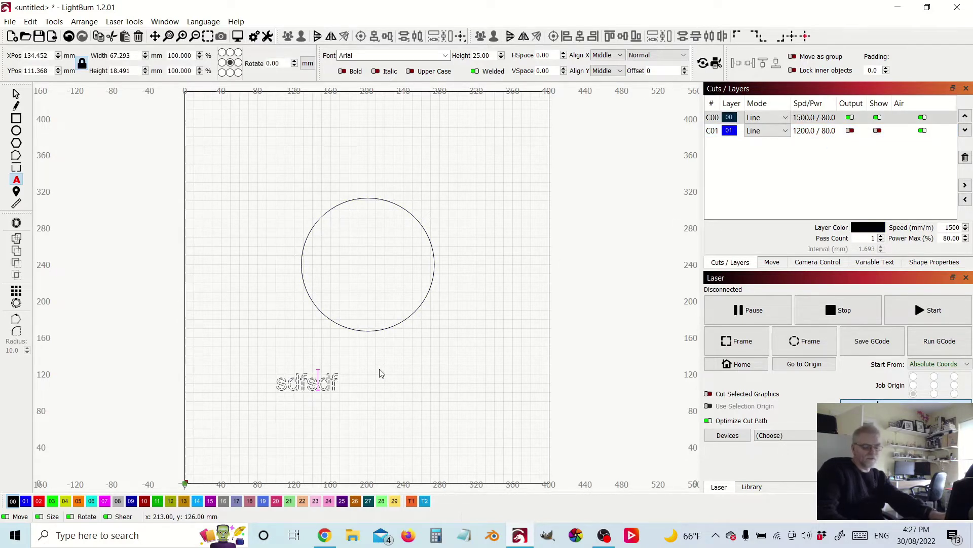
key("BackSpace")
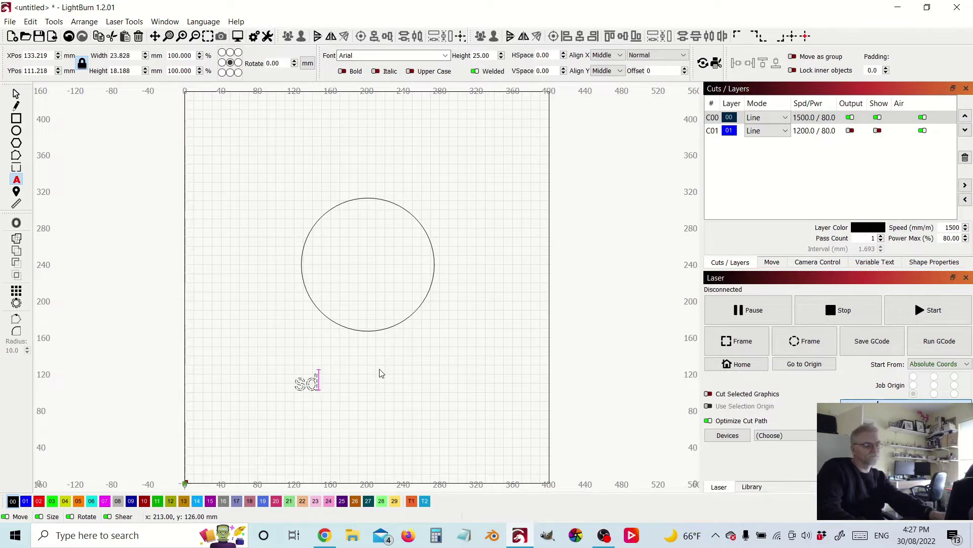
key("BackSpace")
key("BackSpace")
type("THI")
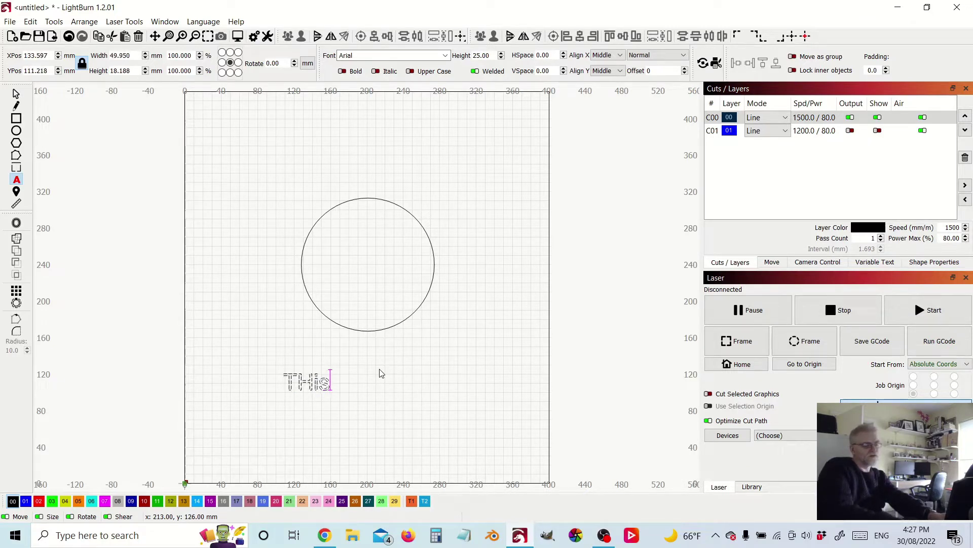
type("his is the text on the top")
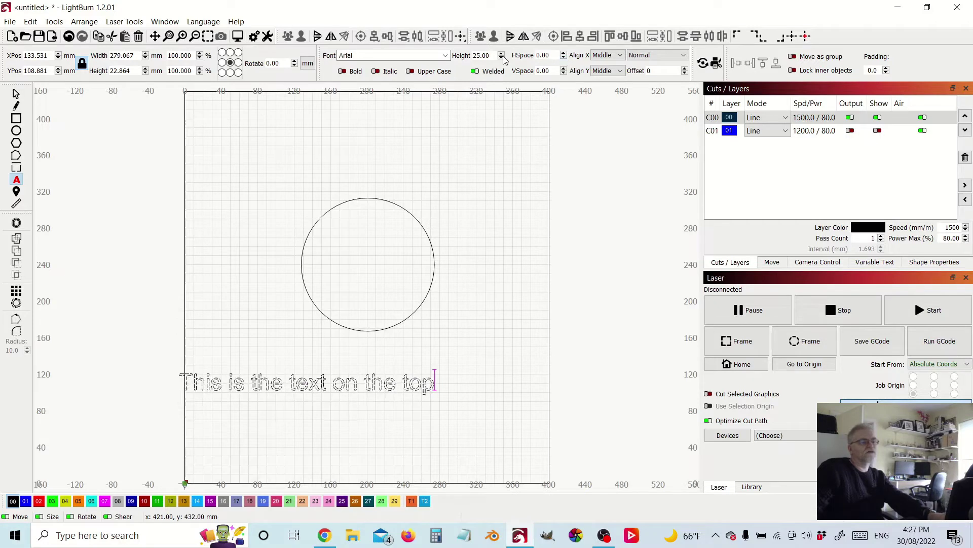
scroll(487, 55, "down", 5)
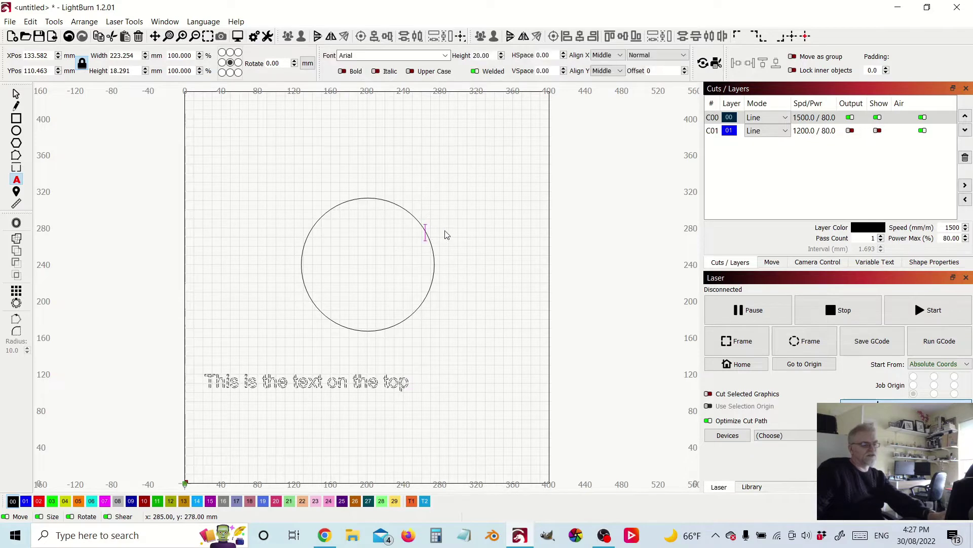
- Select the circle and top text together and apply Path to Text
key("Escape")
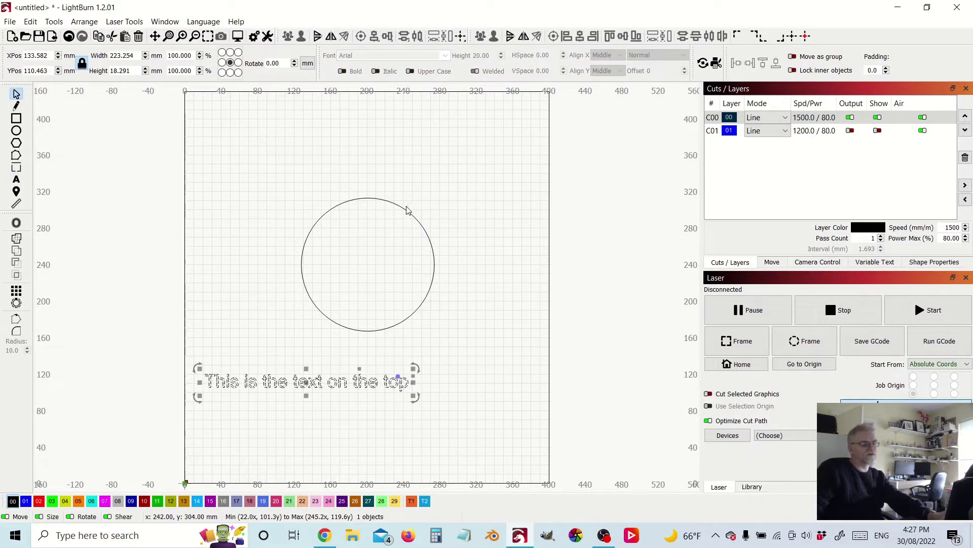
left_click(410, 209)
left_click(405, 211)
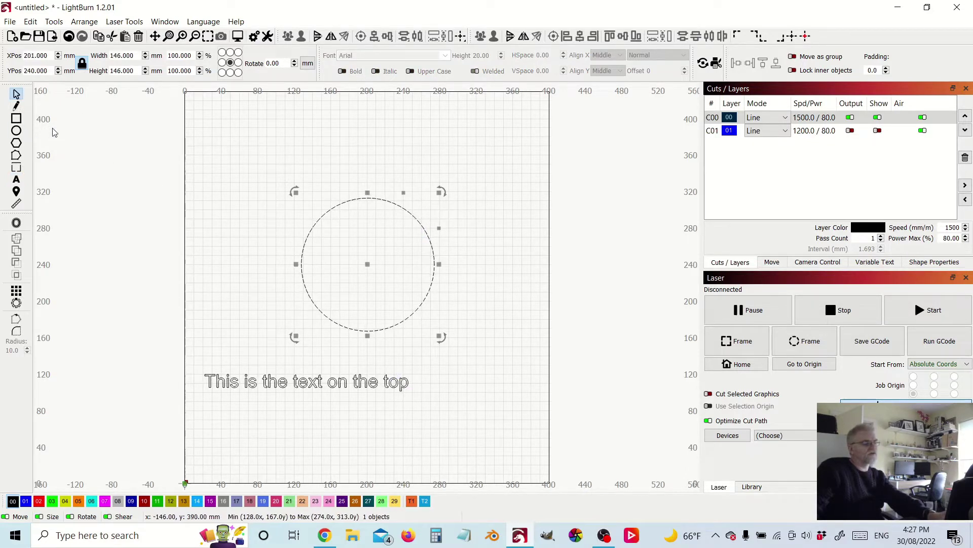
left_click(17, 157)
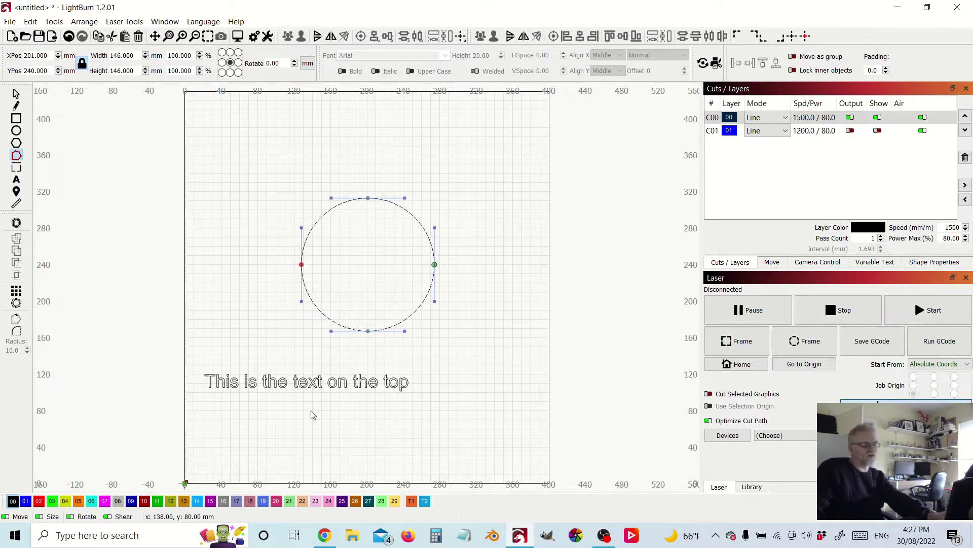
left_click(16, 94)
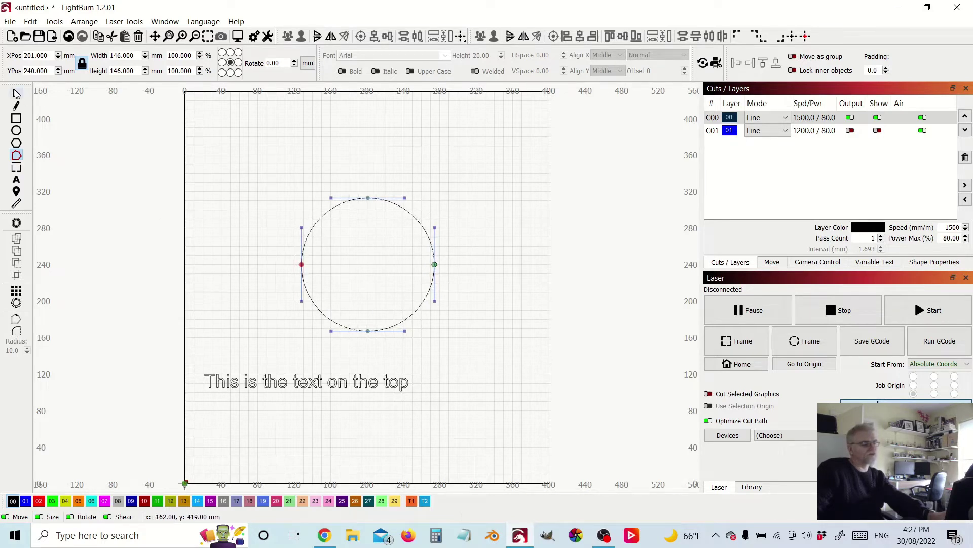
left_click(393, 383, "shift")
right_click(393, 385)
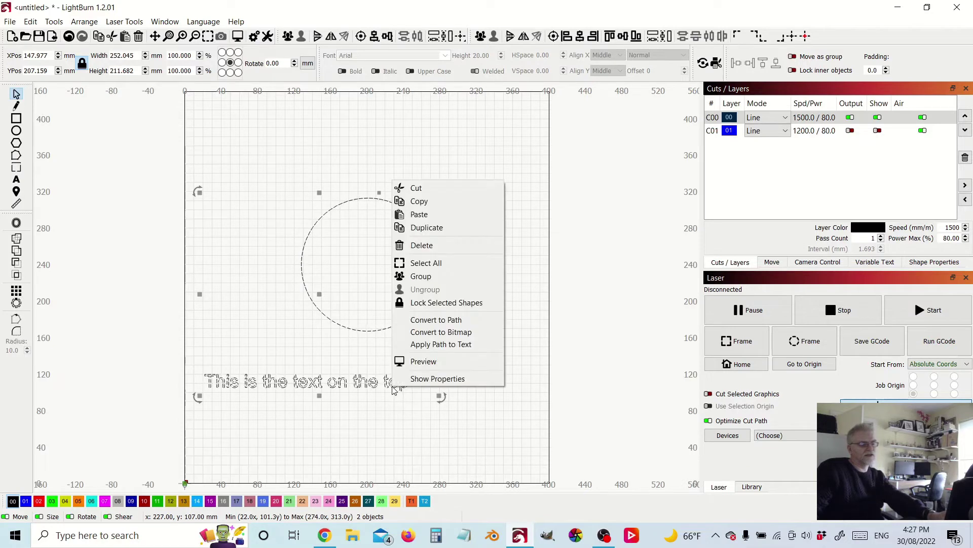
left_click(457, 345)
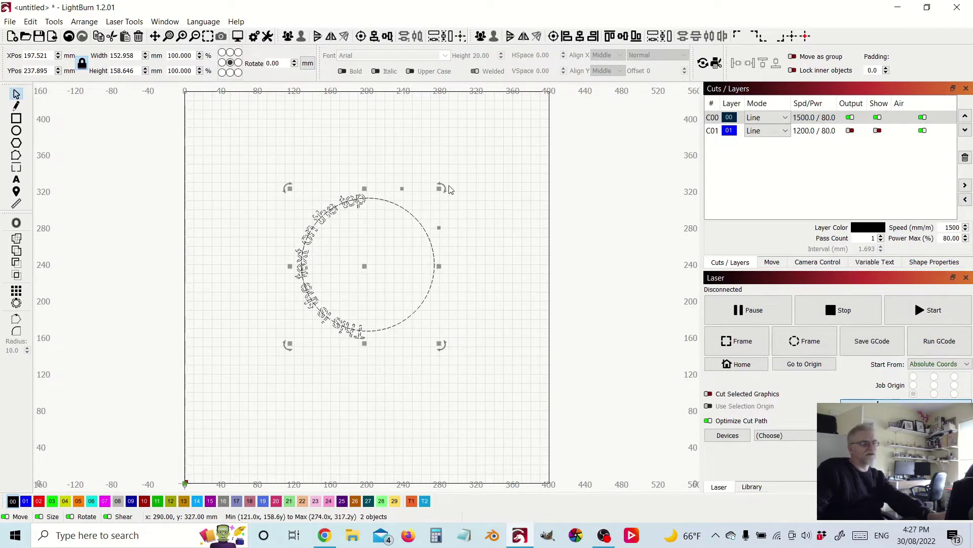
- Rotate the circle with its text so the words arch across the top
left_click(455, 171)
scroll(354, 322, "up", 3)
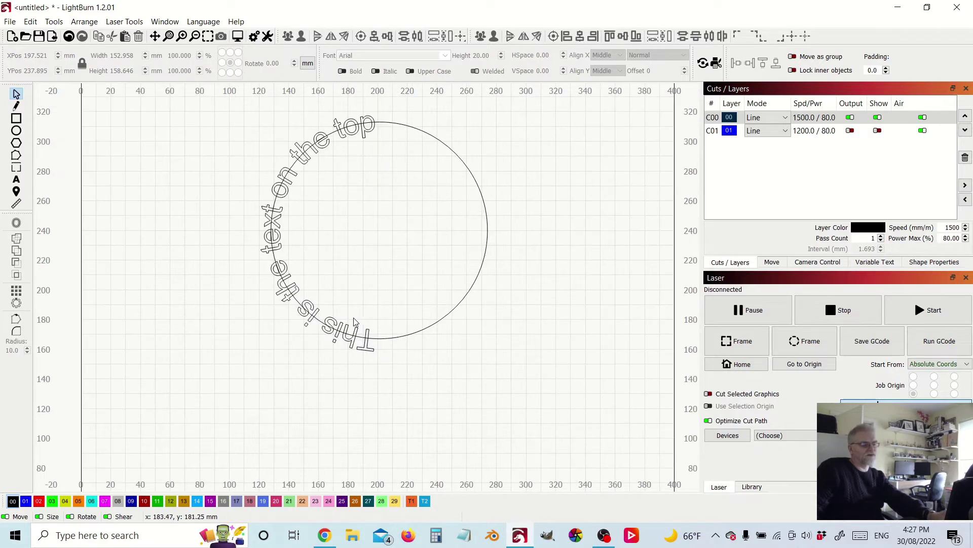
scroll(385, 331, "down", 2)
left_click(333, 203)
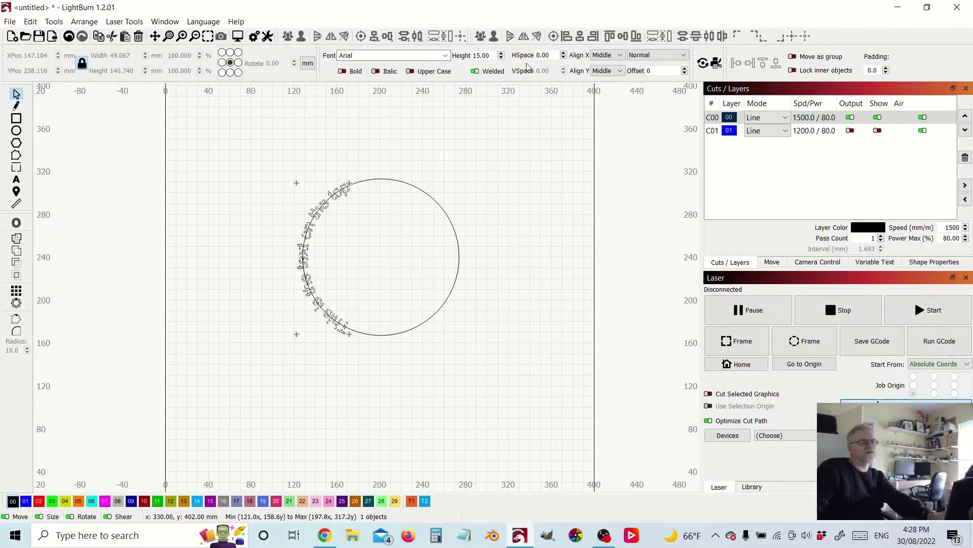
left_click(432, 196)
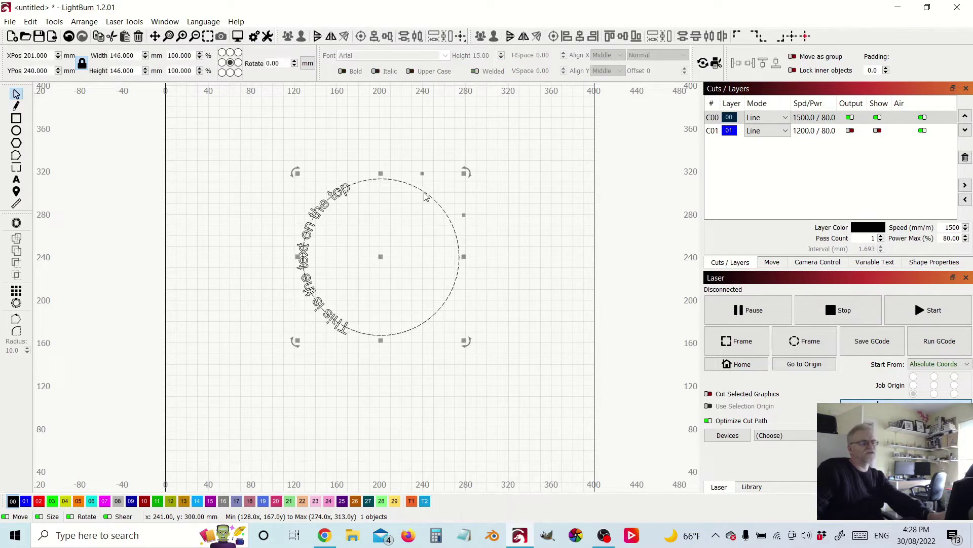
left_click_drag(469, 171, 462, 339)
left_click(522, 188)
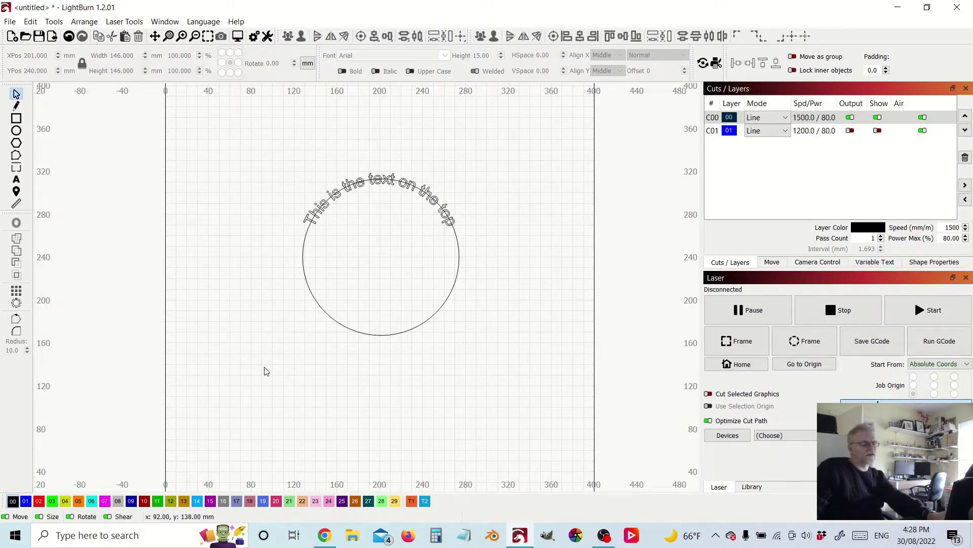
- Make C01 current and type 'This is the bottom text' as straight text below the circle
left_click(714, 132)
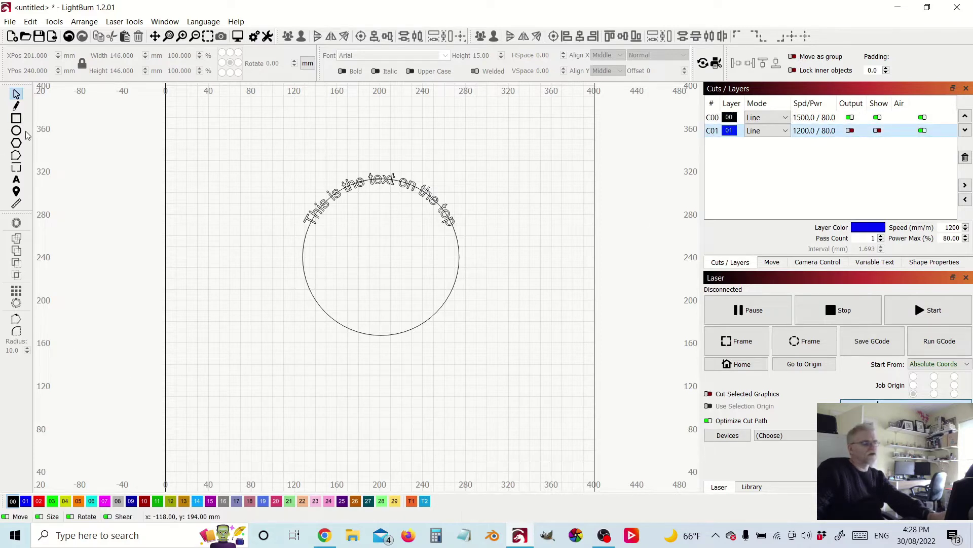
left_click(16, 181)
left_click(287, 402)
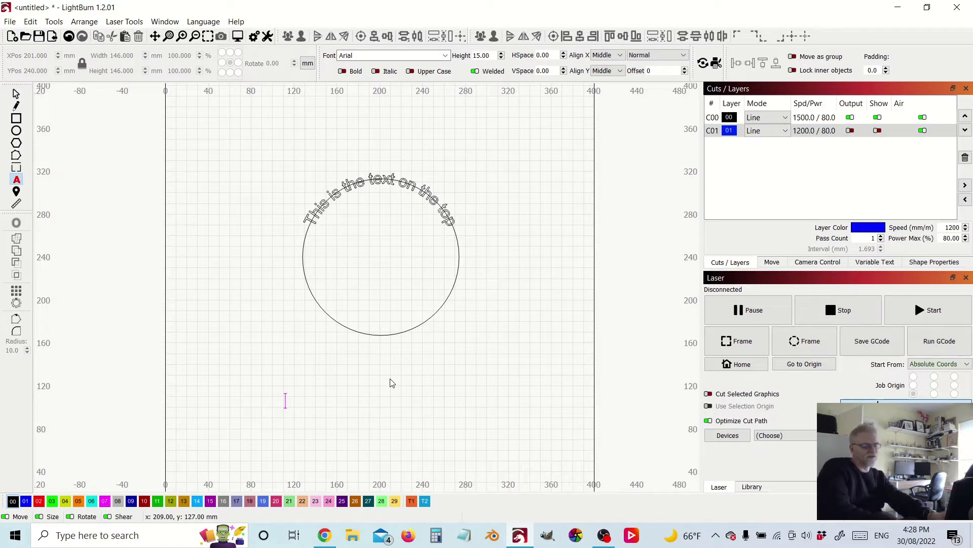
type("TH")
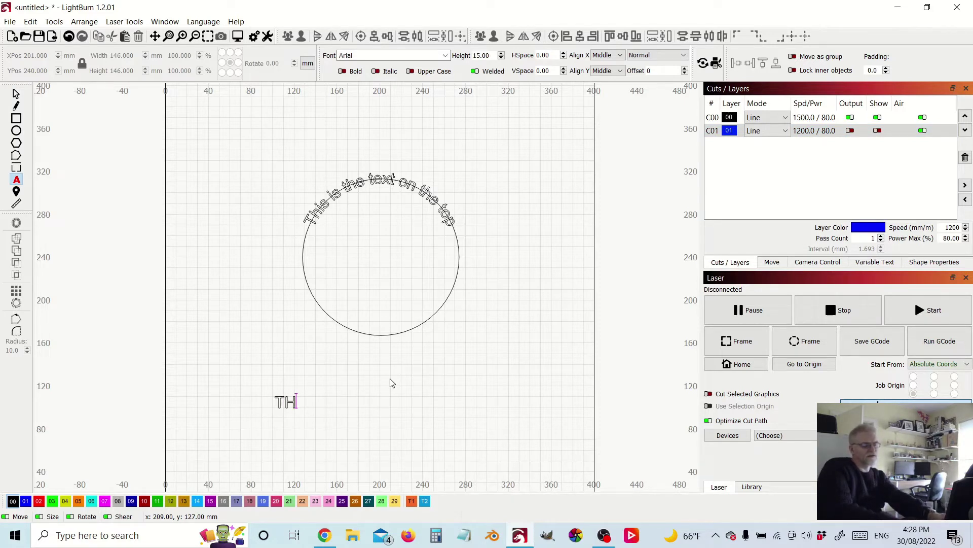
type("US")
key("BackSpace")
key("BackSpace")
key("BackSpace")
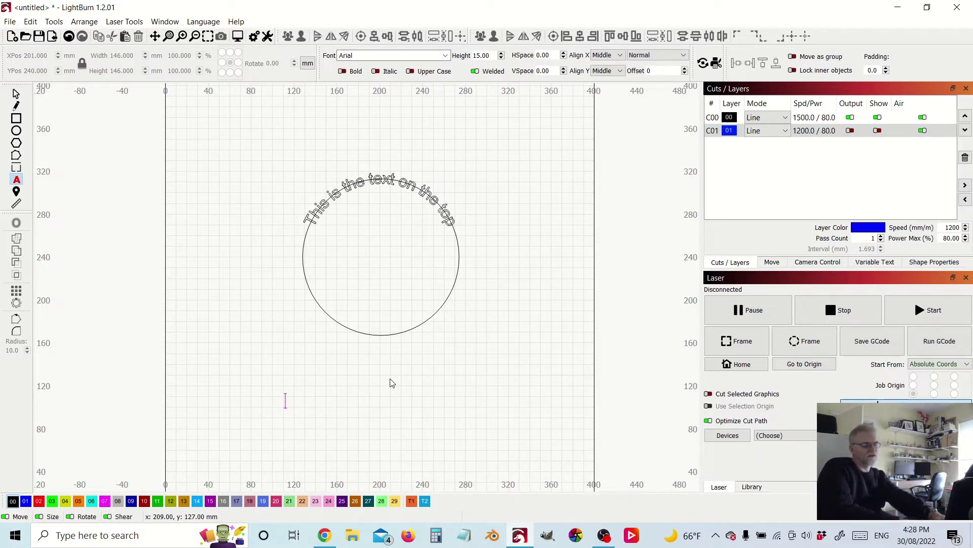
type("his is the bottom text")
left_click(15, 91)
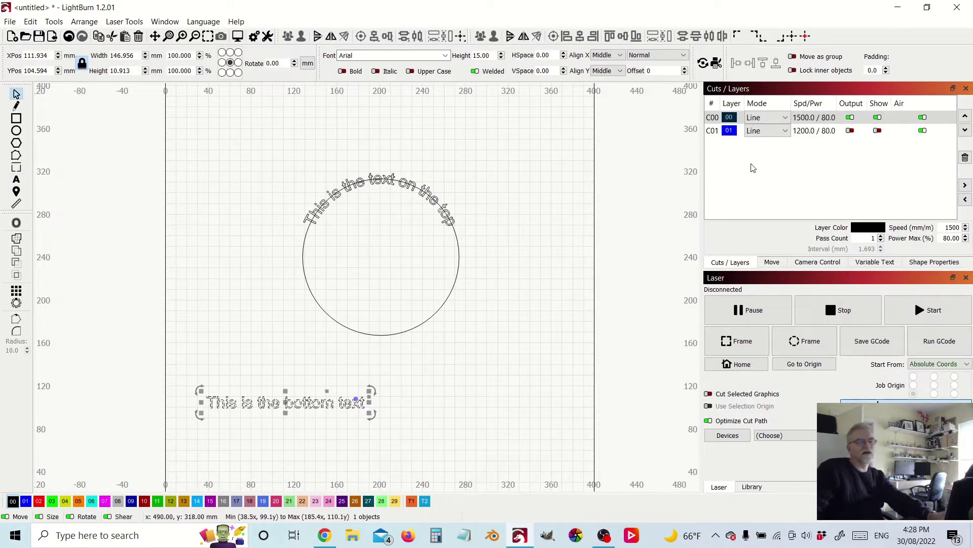
left_click(438, 313, "shift")
right_click(444, 310)
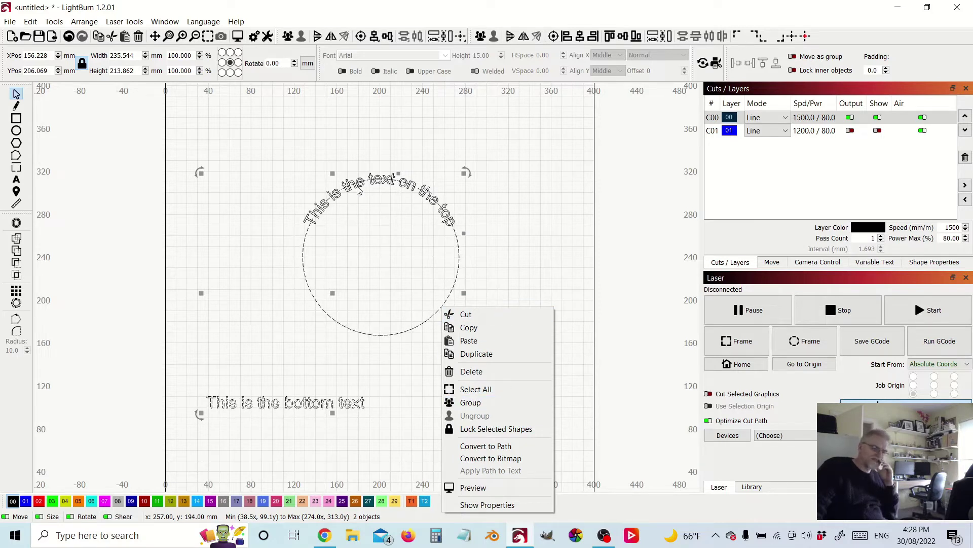
left_click(348, 131)
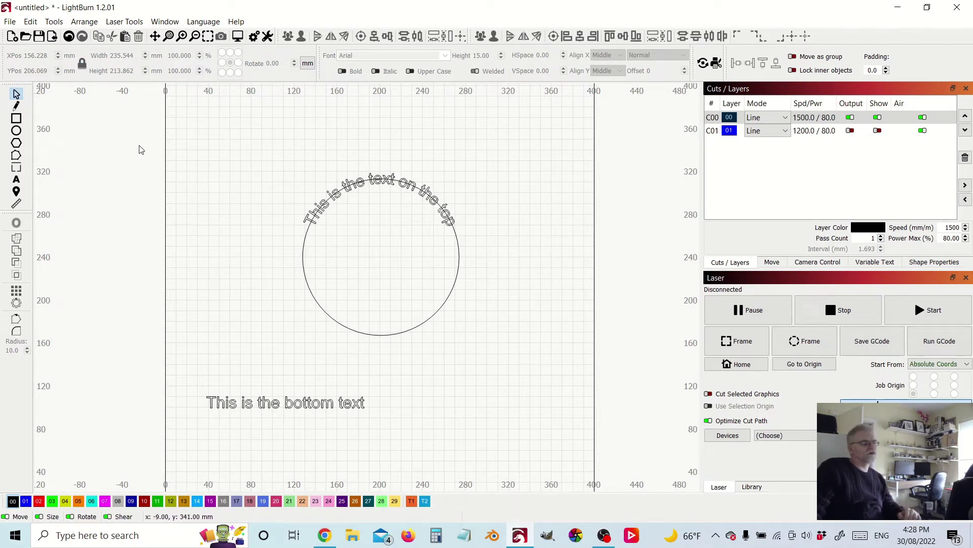
- Paste a copy of the arched top text in place, then remove the guide circle with Delete
left_click(312, 211)
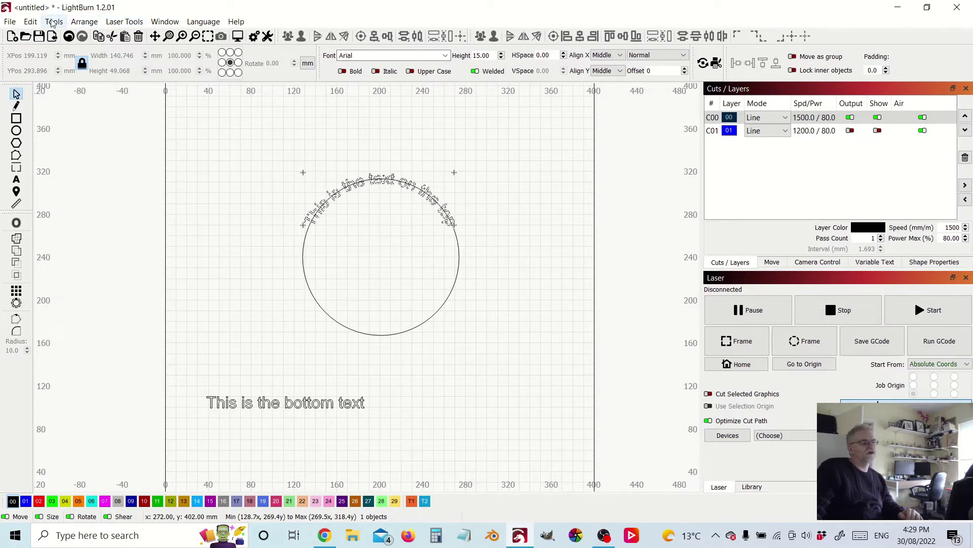
left_click(30, 21)
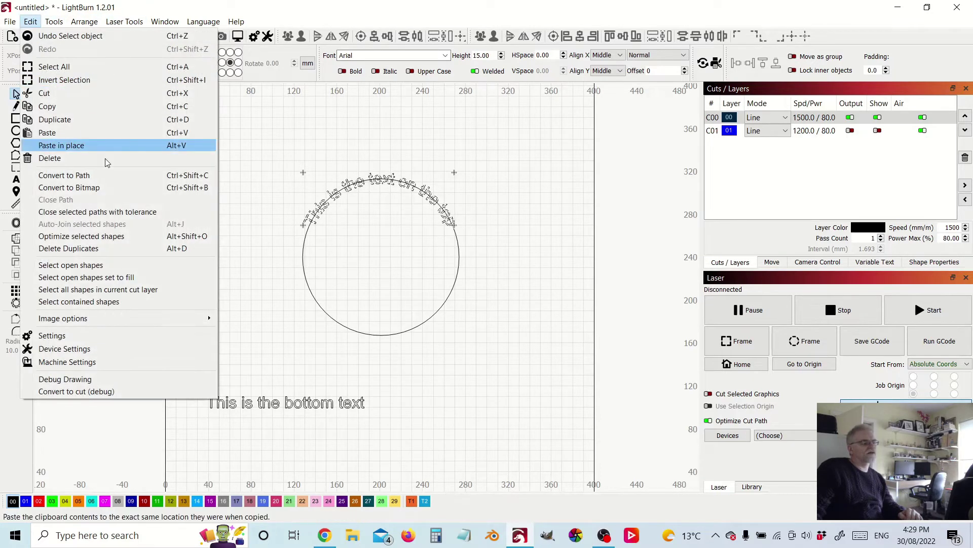
left_click(105, 147)
left_click(537, 158)
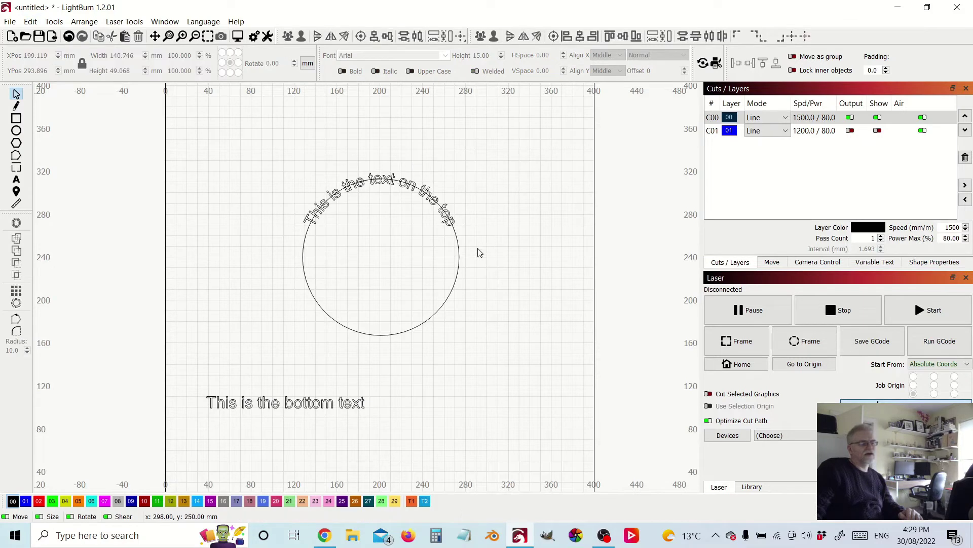
left_click(460, 249)
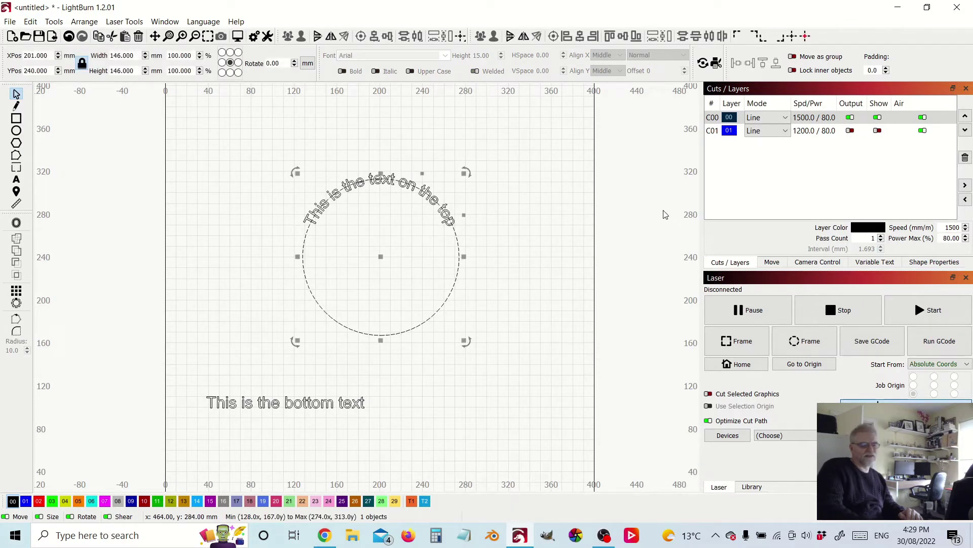
key("Delete")
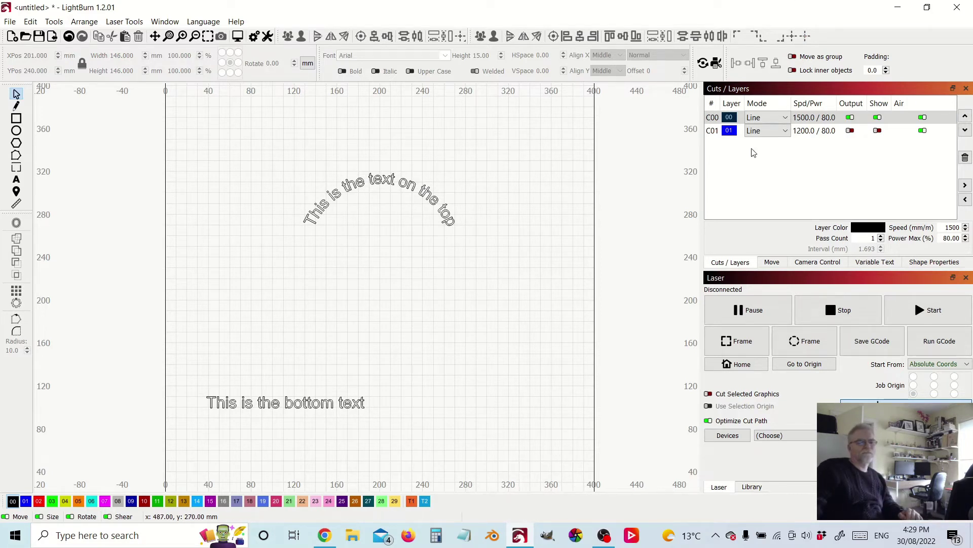
- Show layer C01 again, apply the circle path to the bottom text, and rotate it
left_click(768, 133)
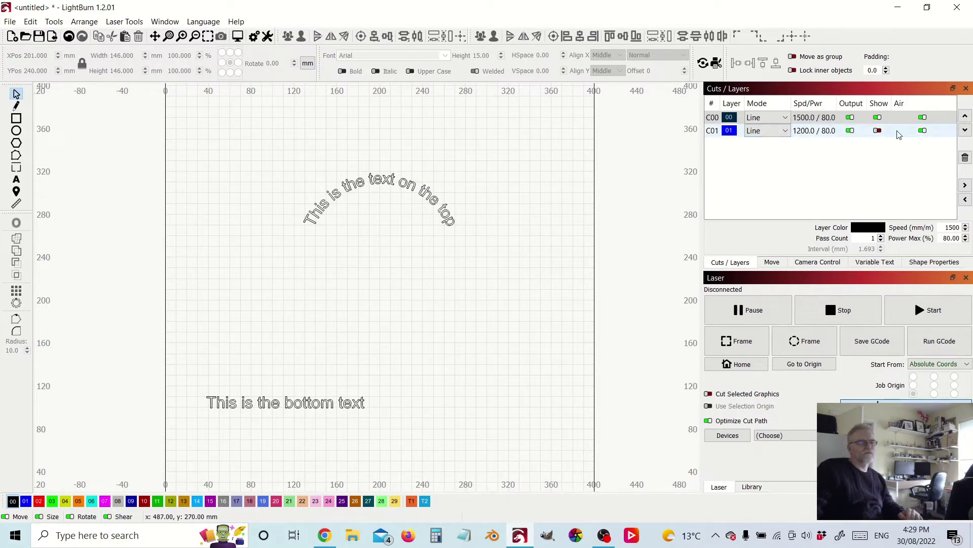
left_click(878, 131)
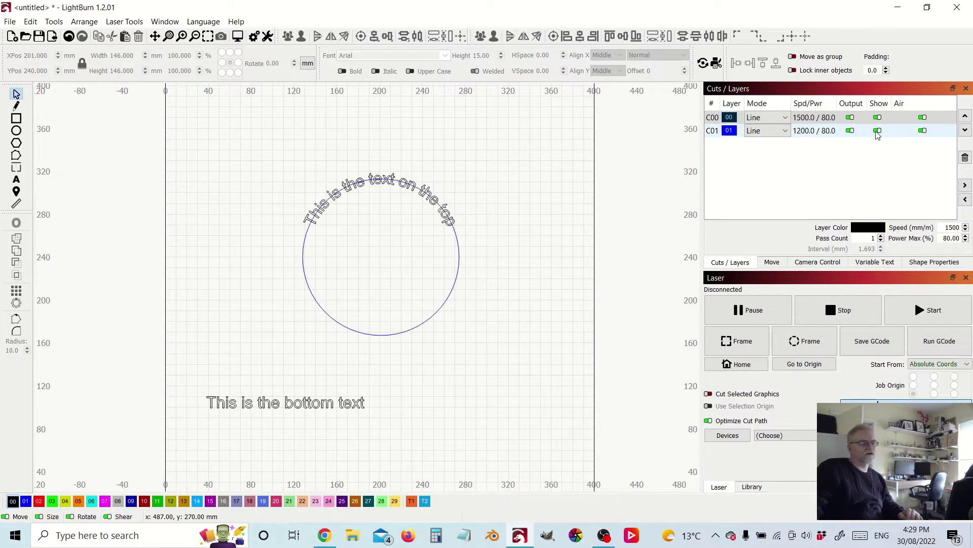
left_click(307, 399)
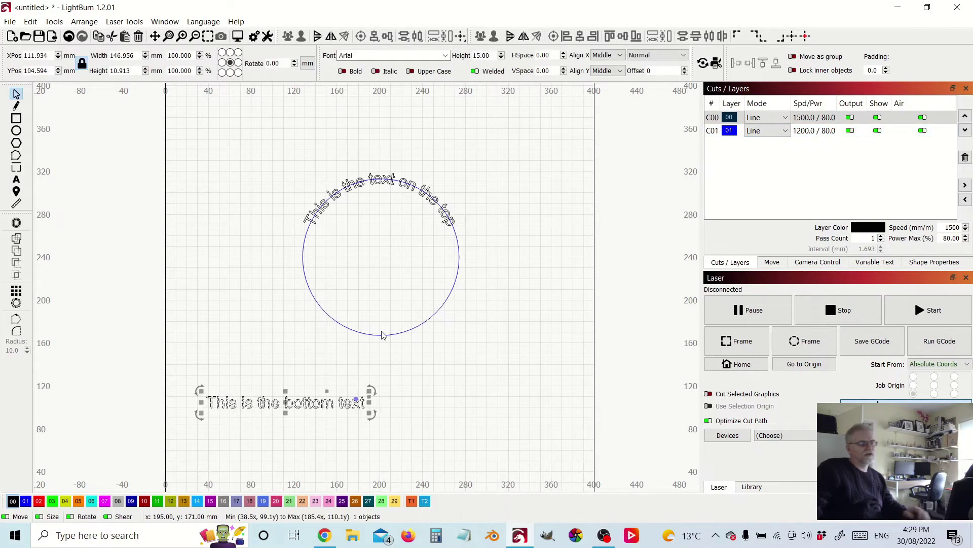
left_click(408, 334, "shift")
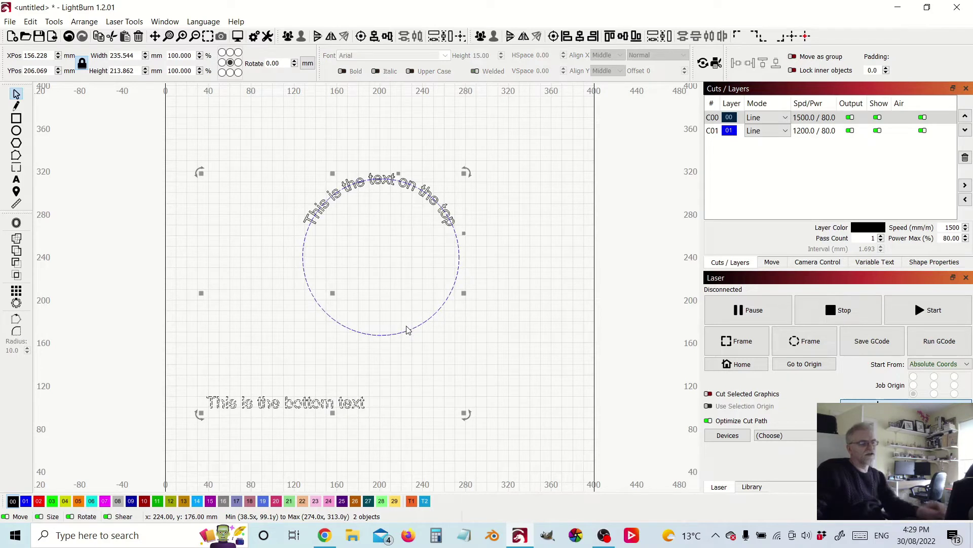
right_click(408, 331)
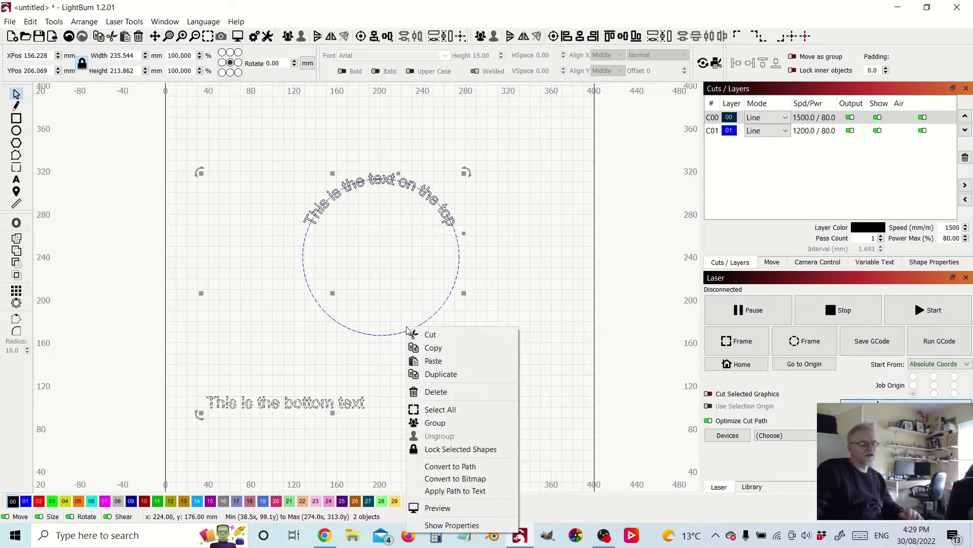
left_click(446, 489)
left_click_drag(466, 173, 308, 185)
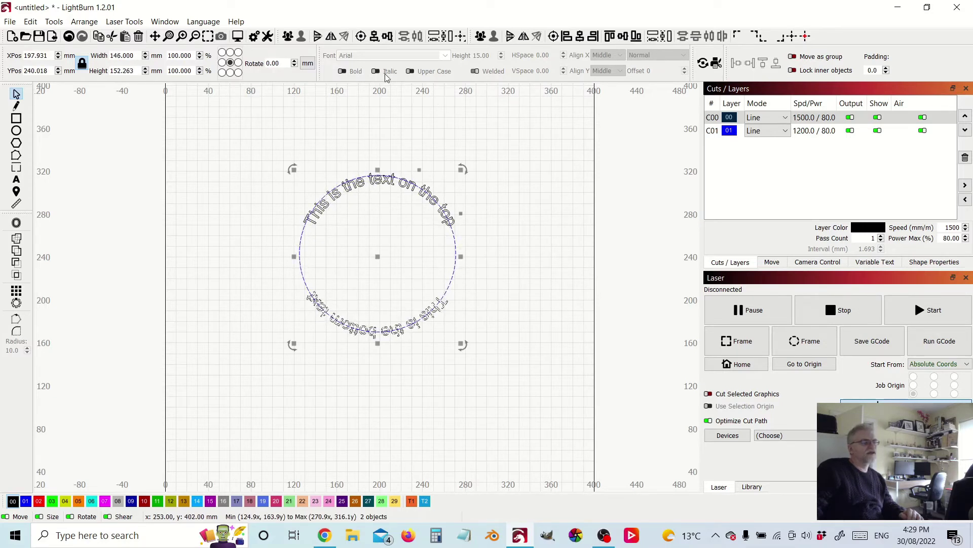
- Flip the curved bottom text horizontally and set its vertical alignment to Middle
left_click(331, 36)
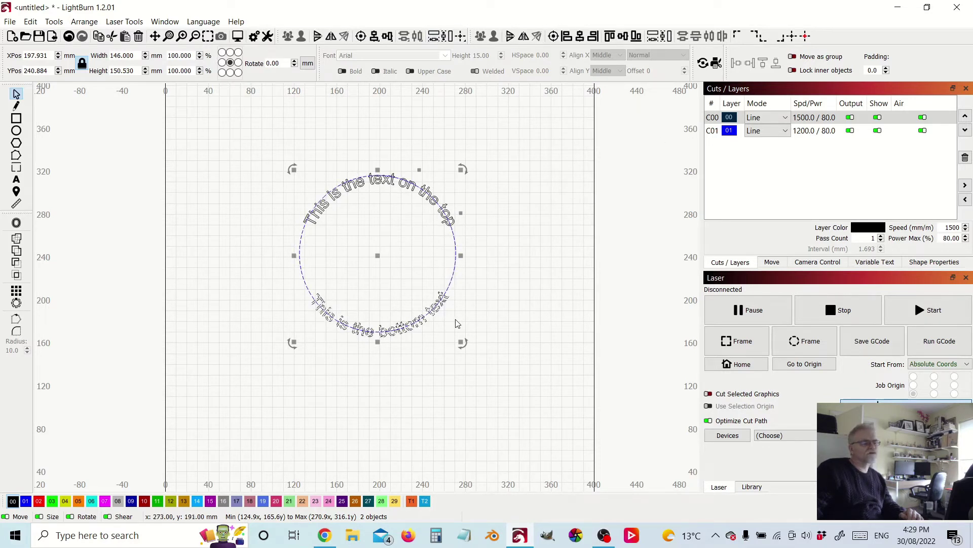
left_click(18, 180)
left_click(394, 326)
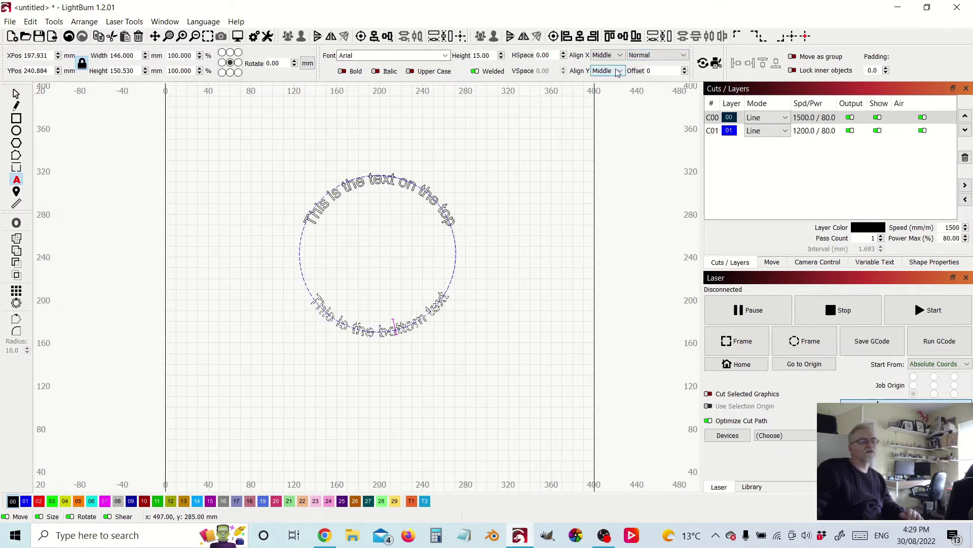
left_click(618, 72)
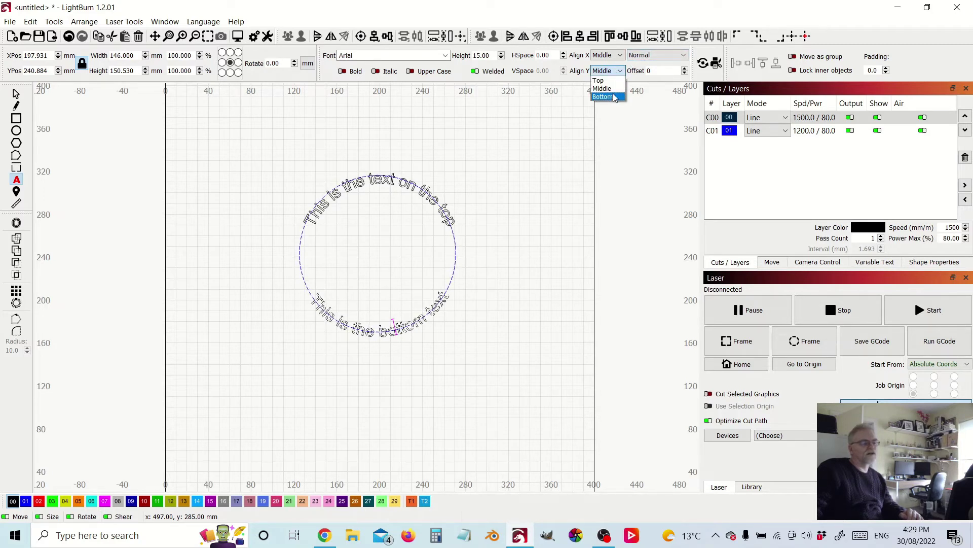
left_click(608, 80)
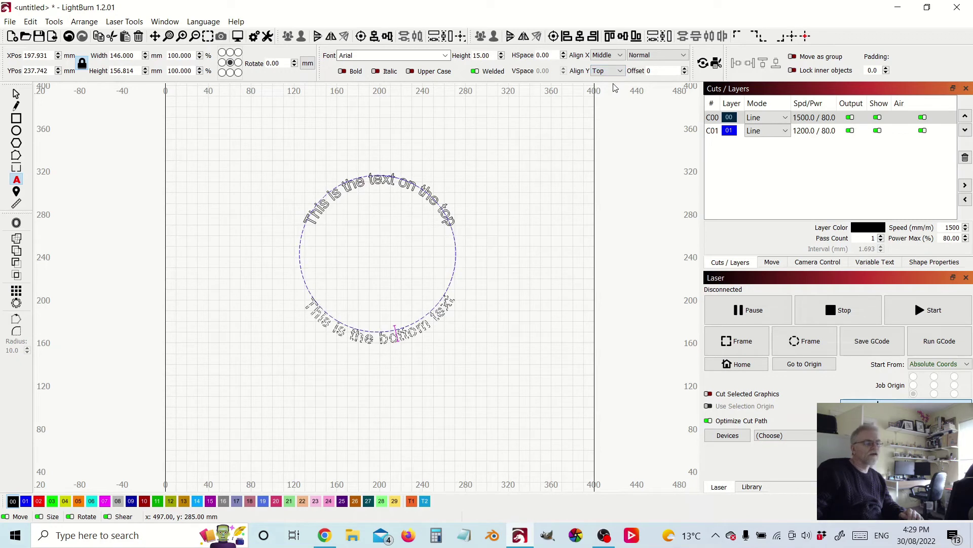
left_click(611, 71)
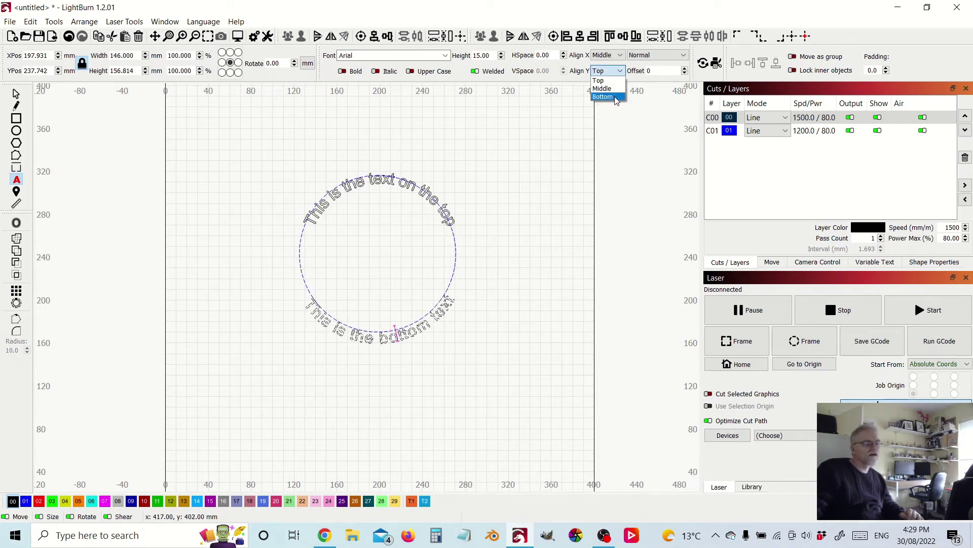
left_click(615, 97)
left_click(617, 74)
left_click(616, 89)
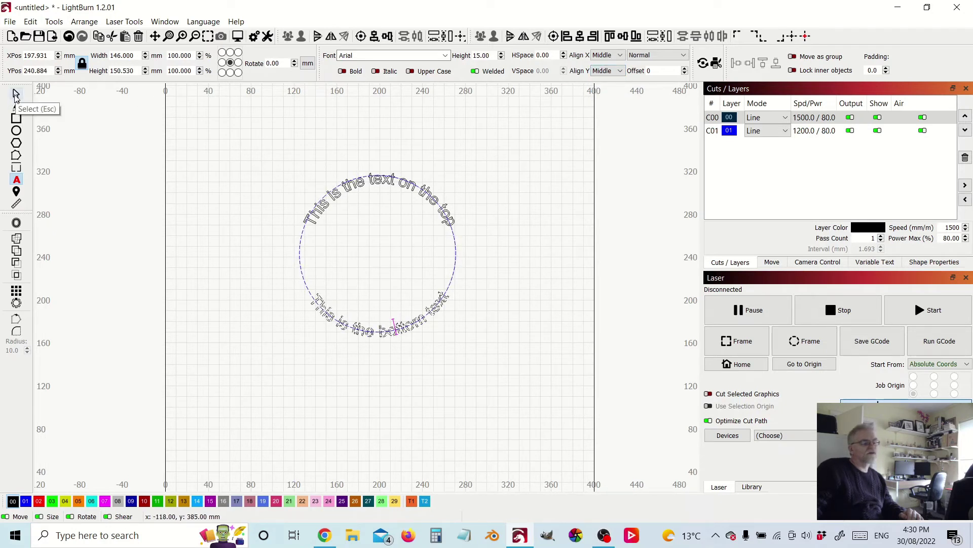
- Convert the curved bottom text to paths with Edit > Convert to Path
left_click(15, 94)
left_click(528, 342)
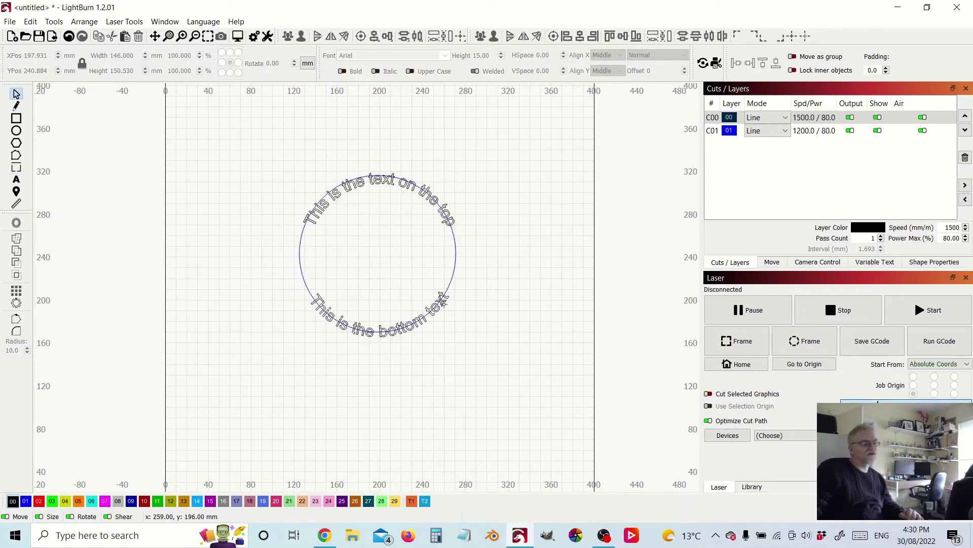
left_click(441, 307)
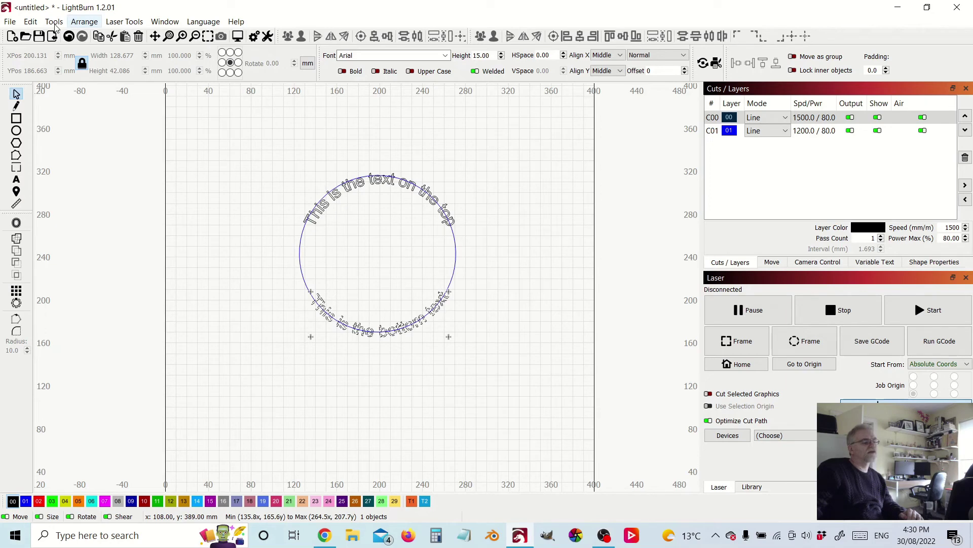
left_click(27, 21)
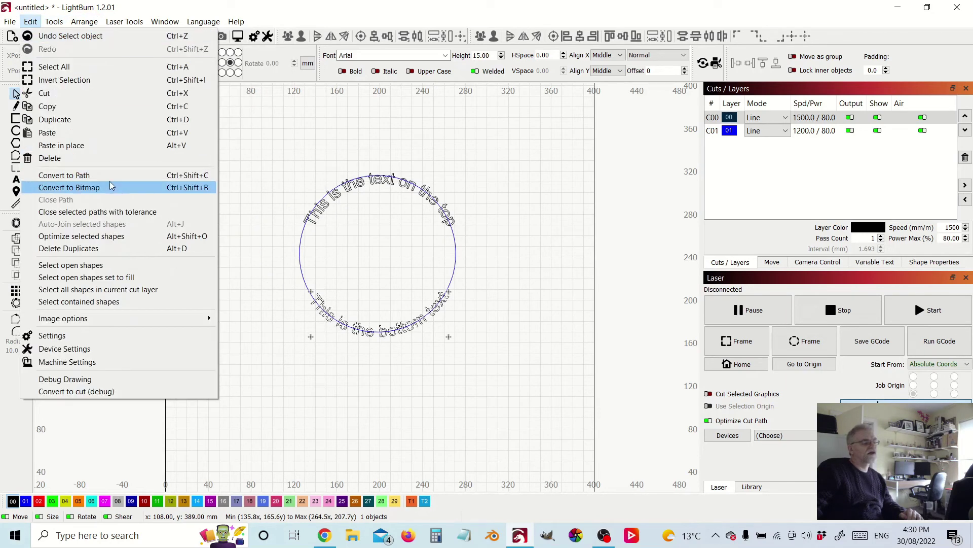
left_click(111, 175)
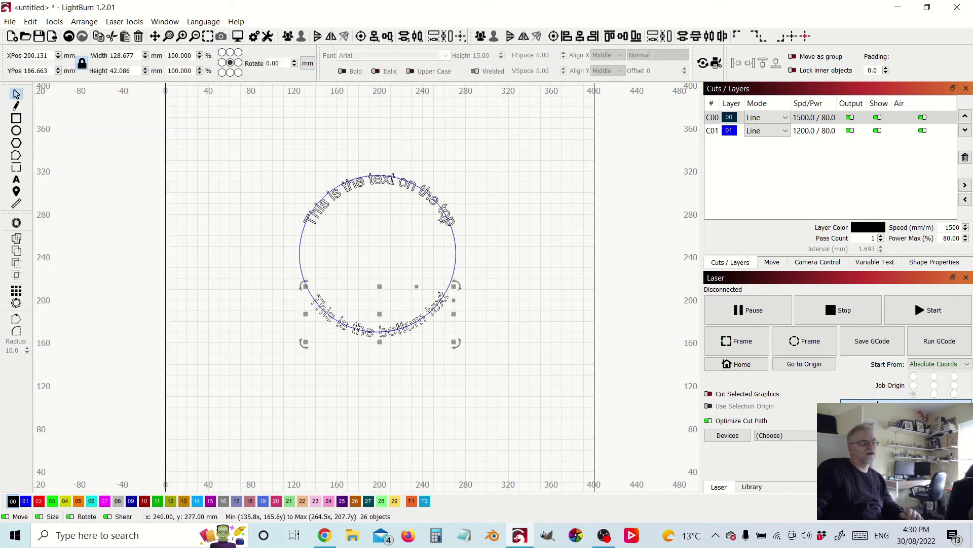
- Select the guide circle and delete it
left_click(496, 233)
left_click(455, 249)
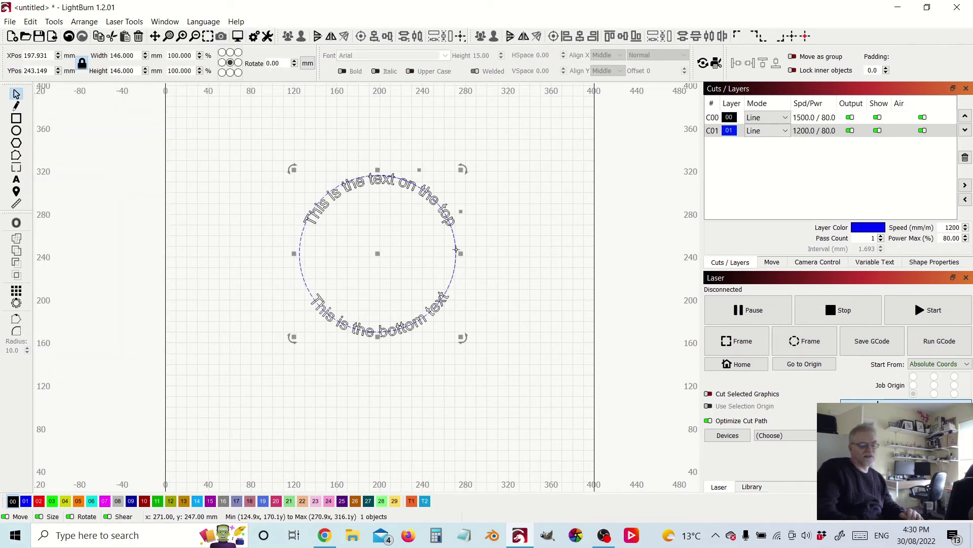
key("Delete")
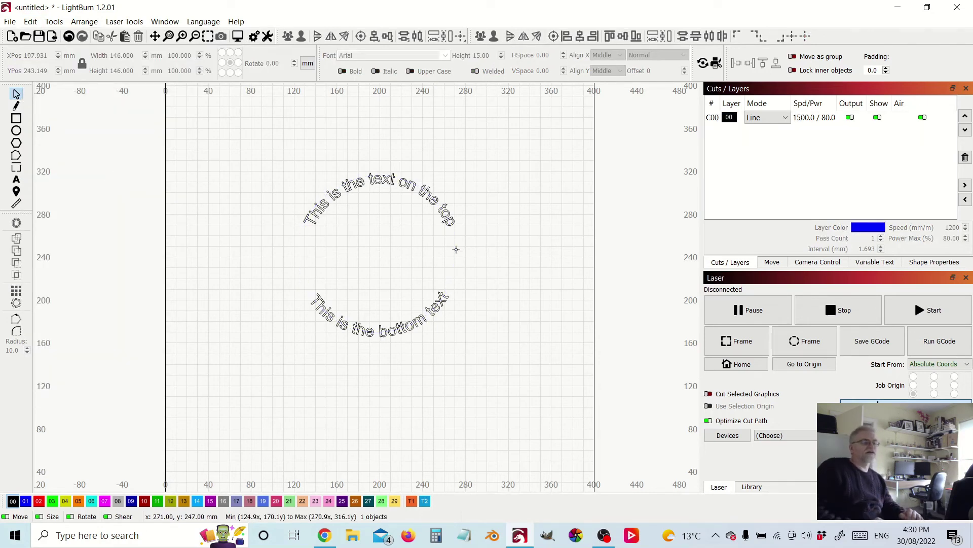
- Switch layer C00's mode from Line to Fill
left_click(754, 120)
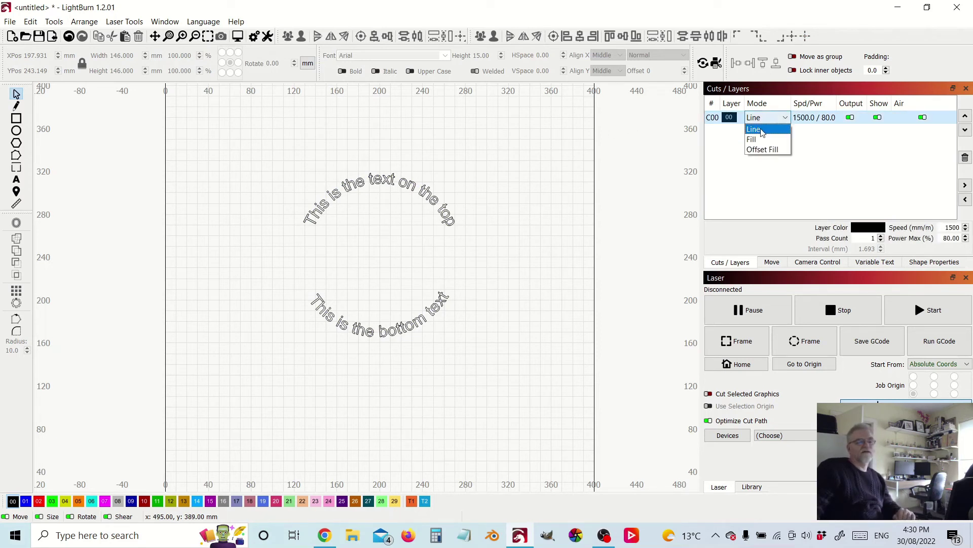
left_click(763, 137)
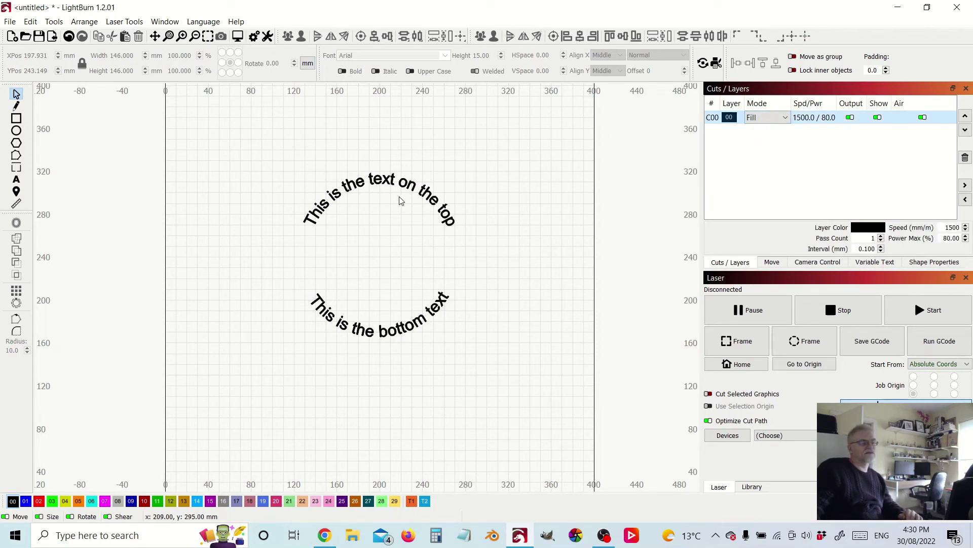